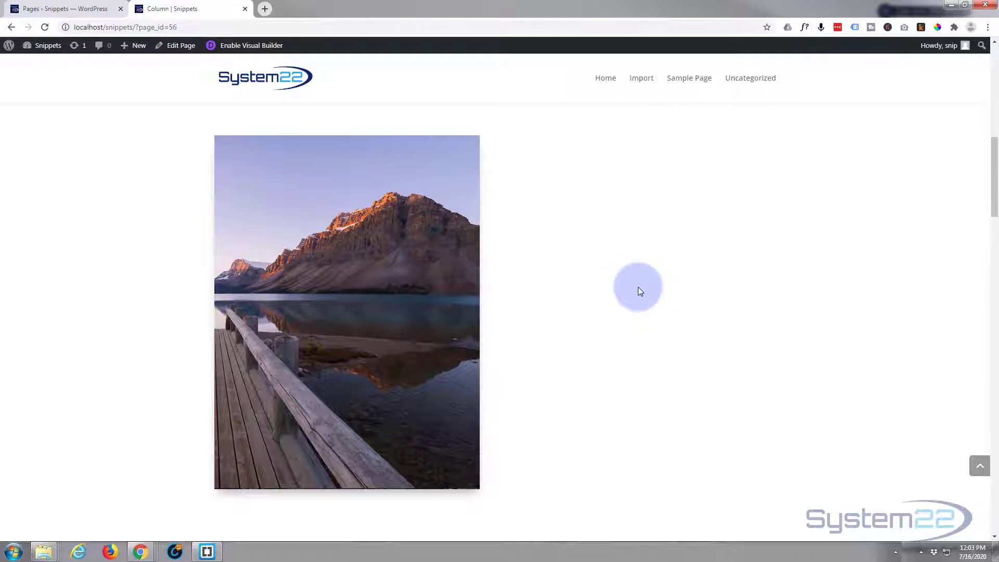
Step: Open the Column page in the Divi Visual Builder for live editing
click(248, 46)
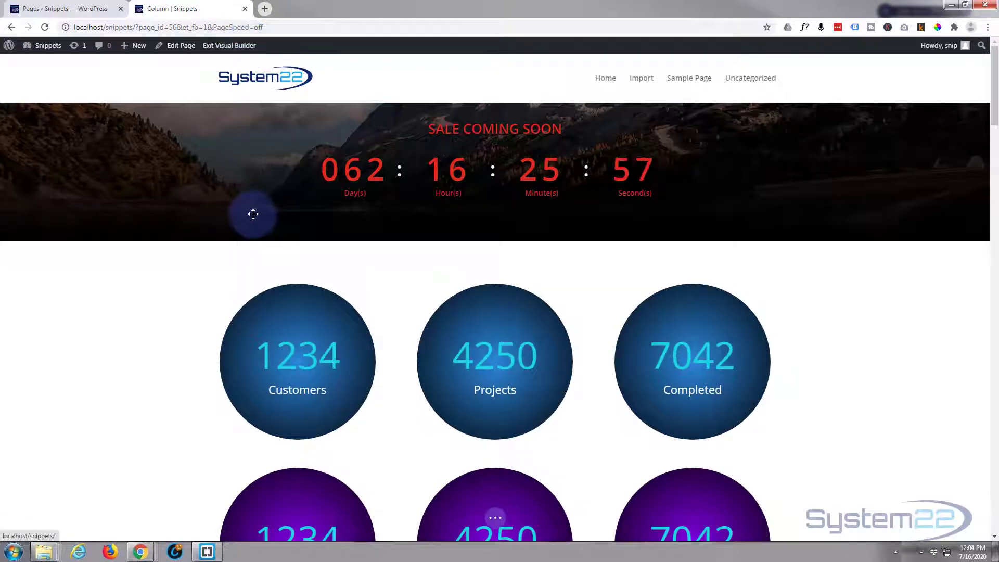
Step: Insert an Image module into the empty second column next to the mountain photo
mouse_move(244, 215)
scroll(244, 215, down, 10)
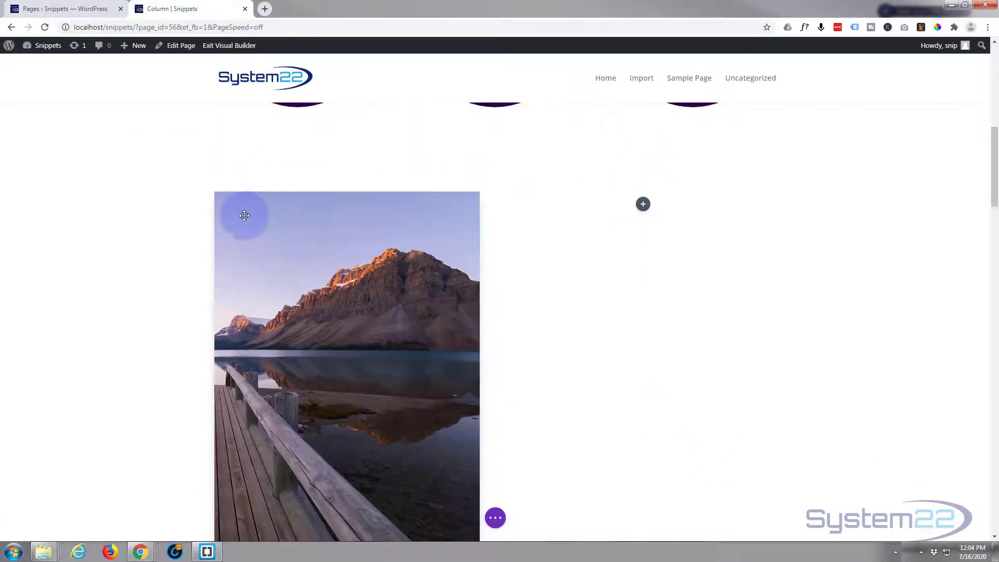
scroll(244, 215, down, 1)
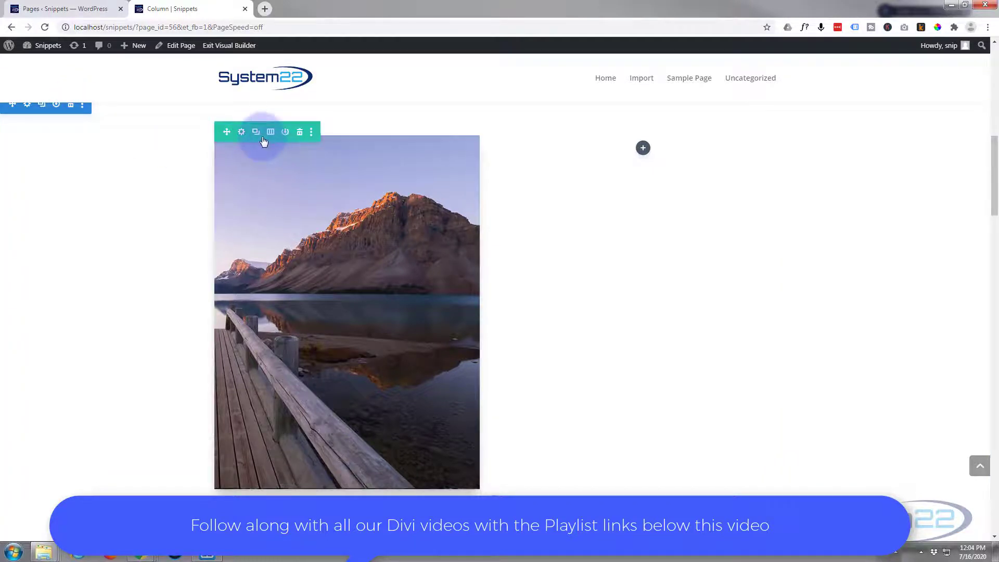
click(643, 149)
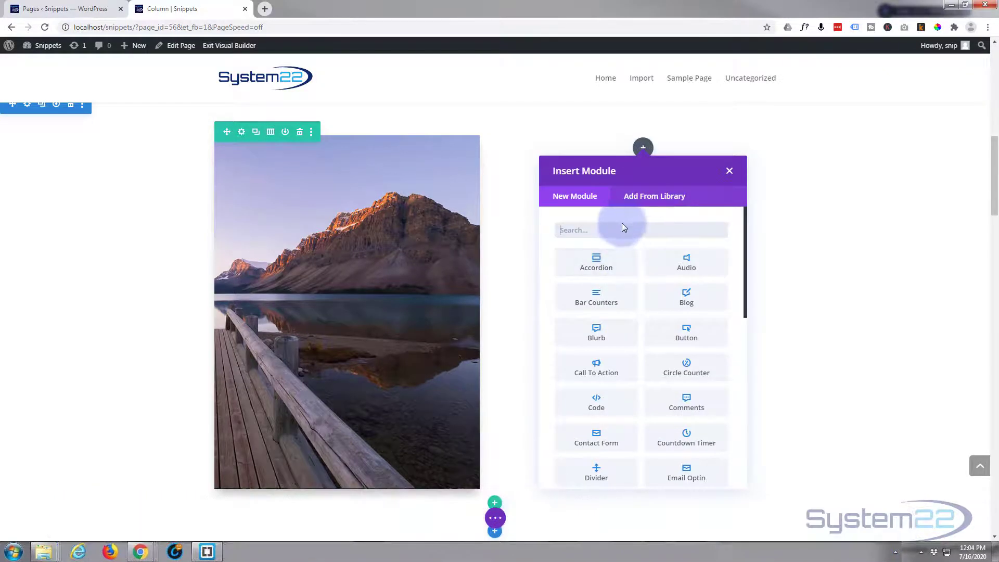
scroll(623, 267, down, 5)
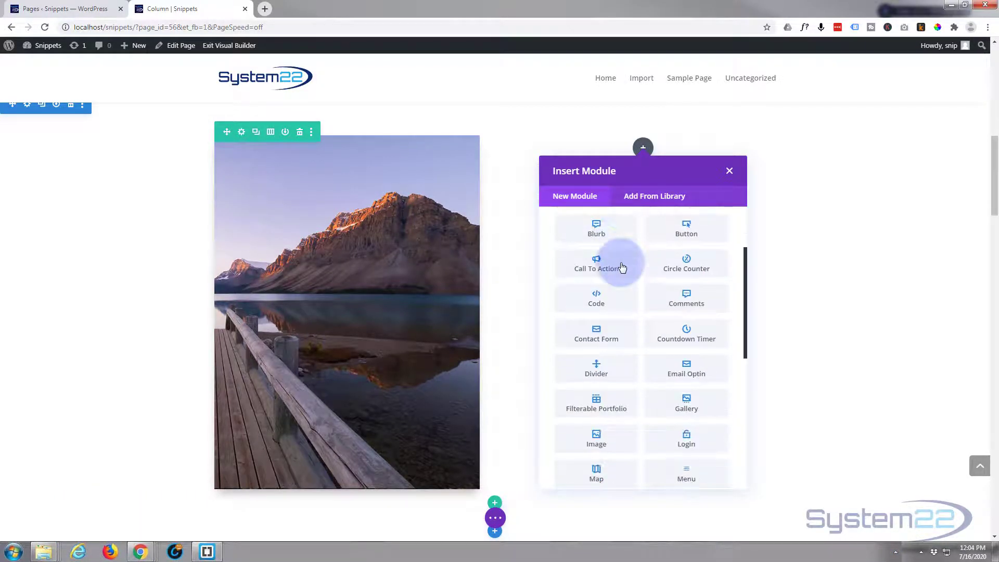
scroll(609, 276, down, 1)
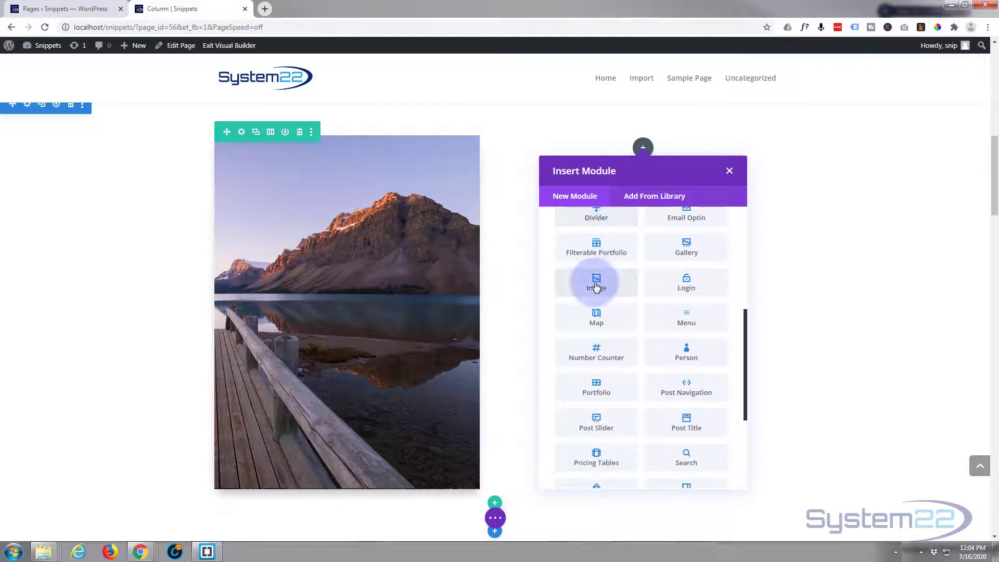
click(596, 285)
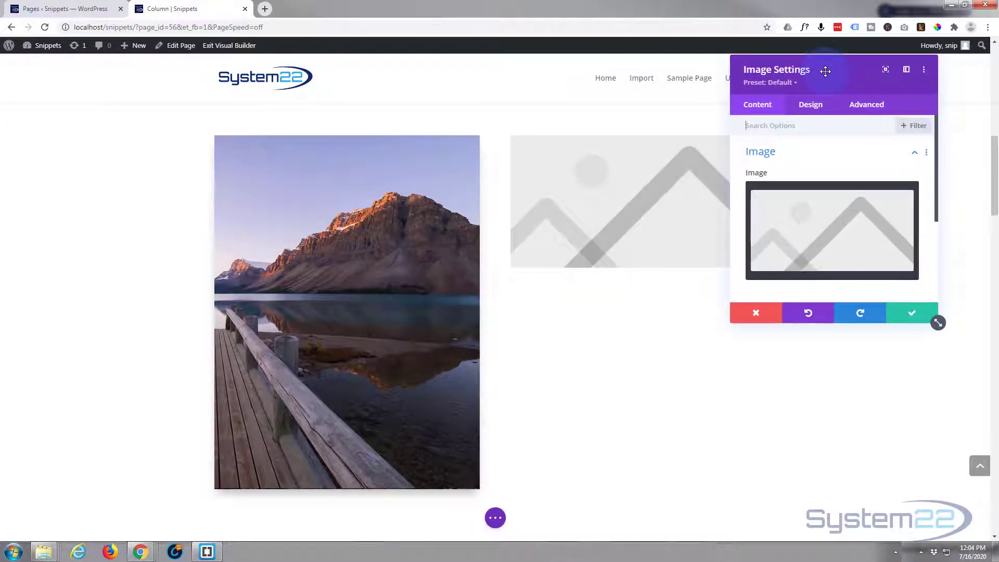
Step: Load the travel-landscape-10 mountain-and-dock photo from the Media Library into the new module
drag(830, 56, 354, 121)
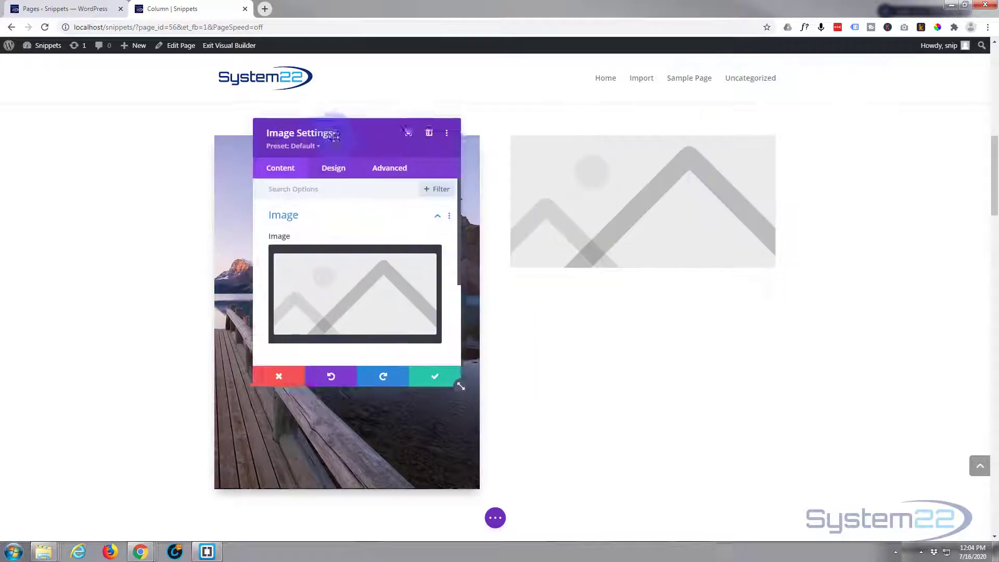
click(349, 294)
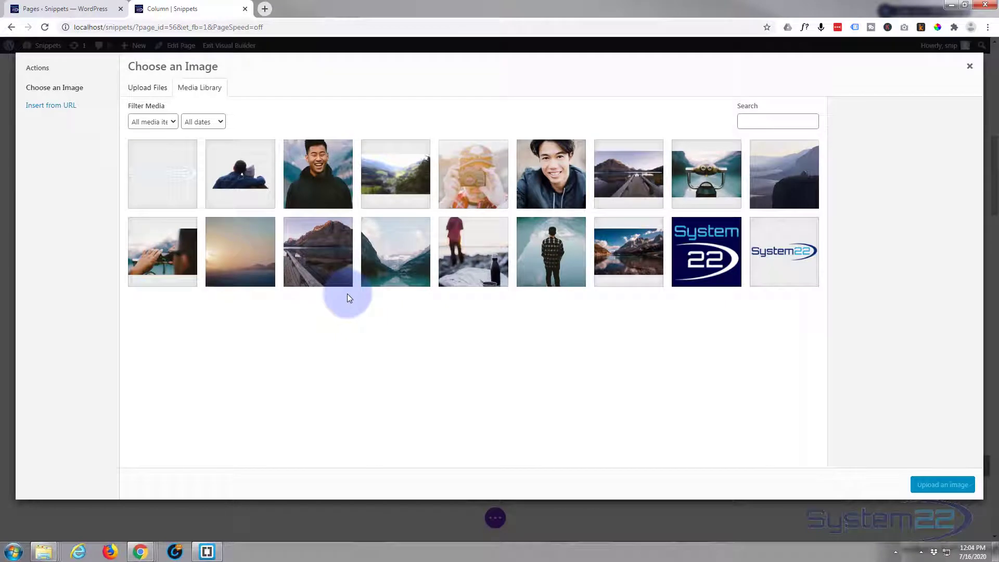
click(330, 259)
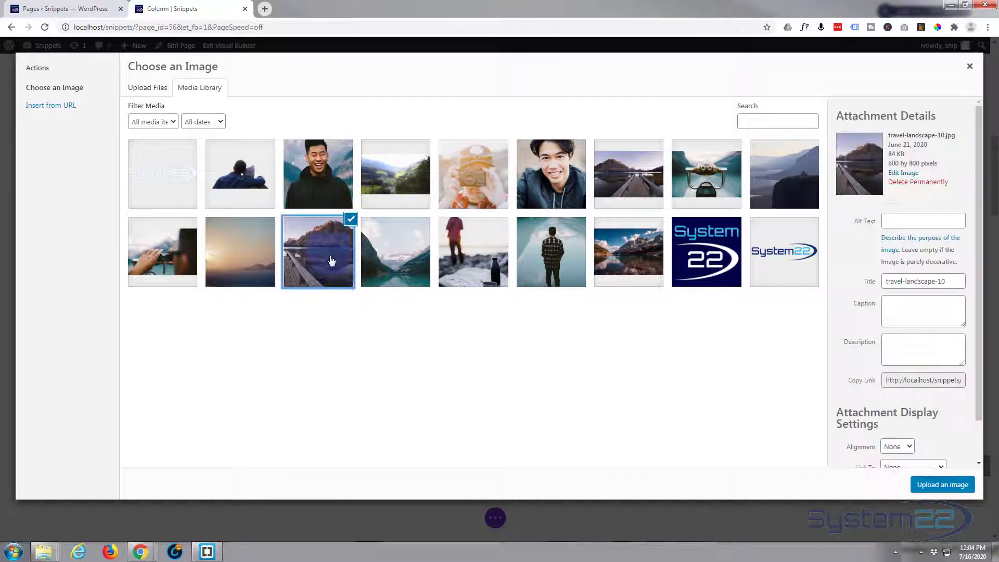
click(925, 489)
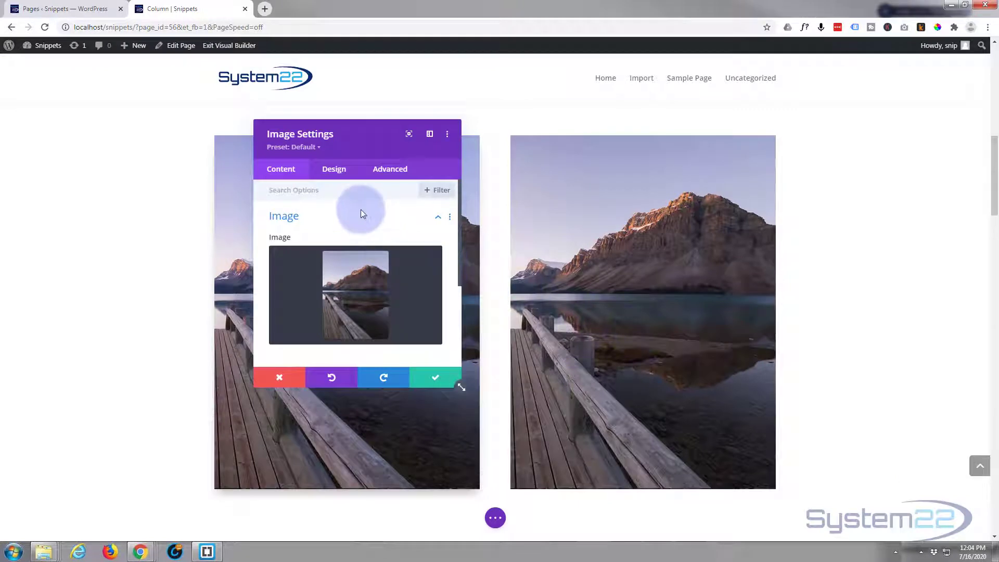
Step: Switch Open in Lightbox to YES in the image's Link settings
scroll(361, 209, down, 2)
scroll(362, 213, down, 3)
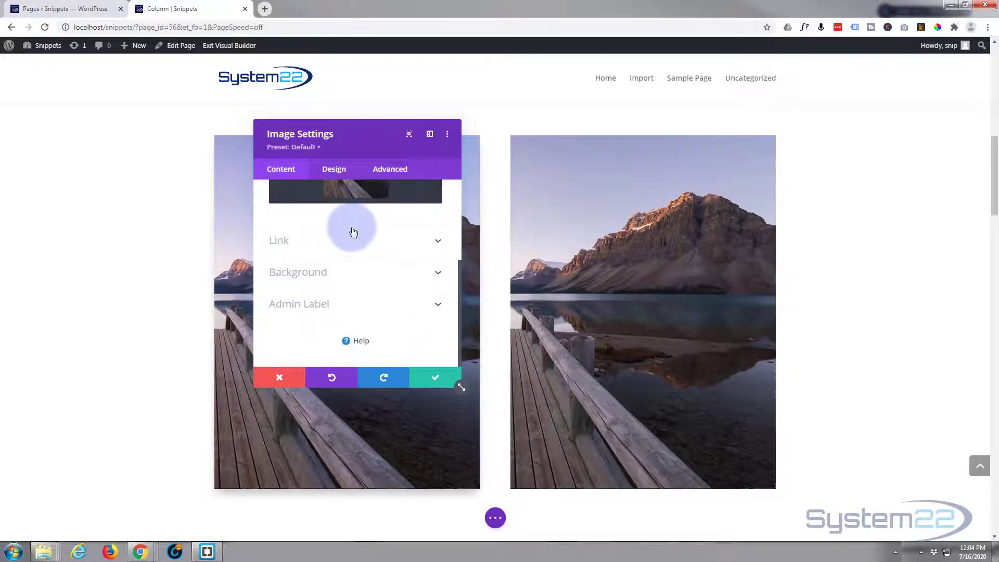
click(350, 239)
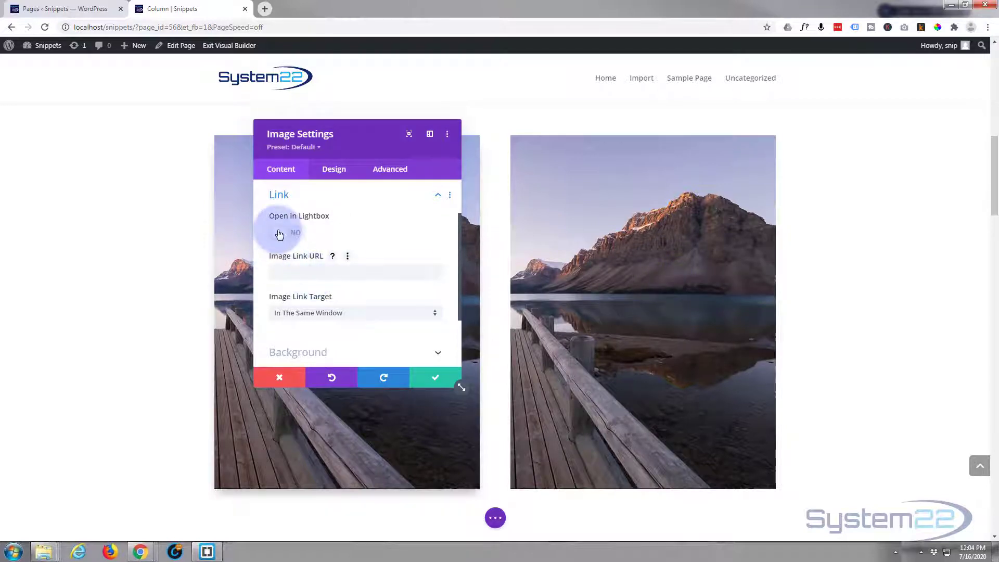
click(299, 236)
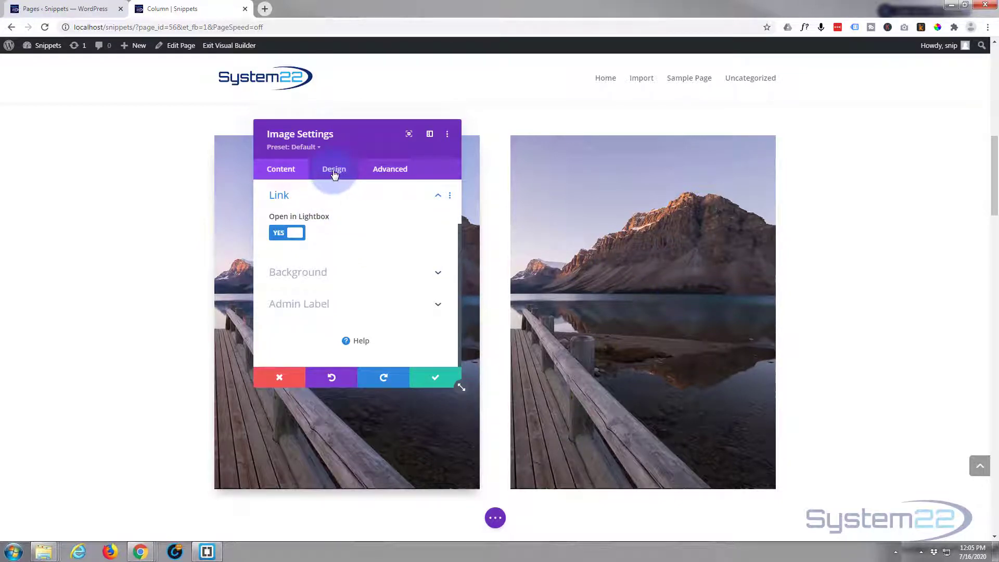
Step: Set the image's alignment to Center on the Design tab
click(334, 174)
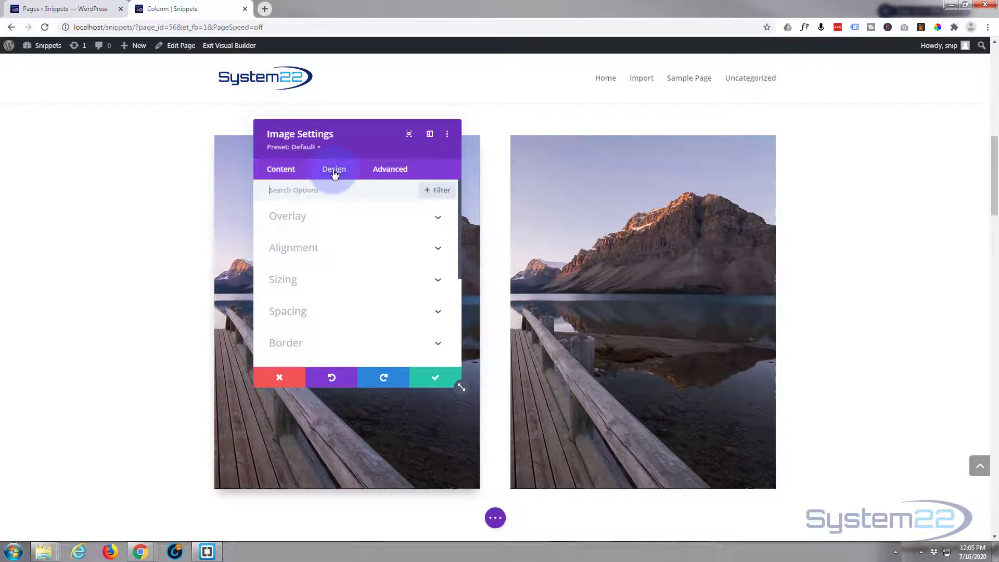
click(368, 245)
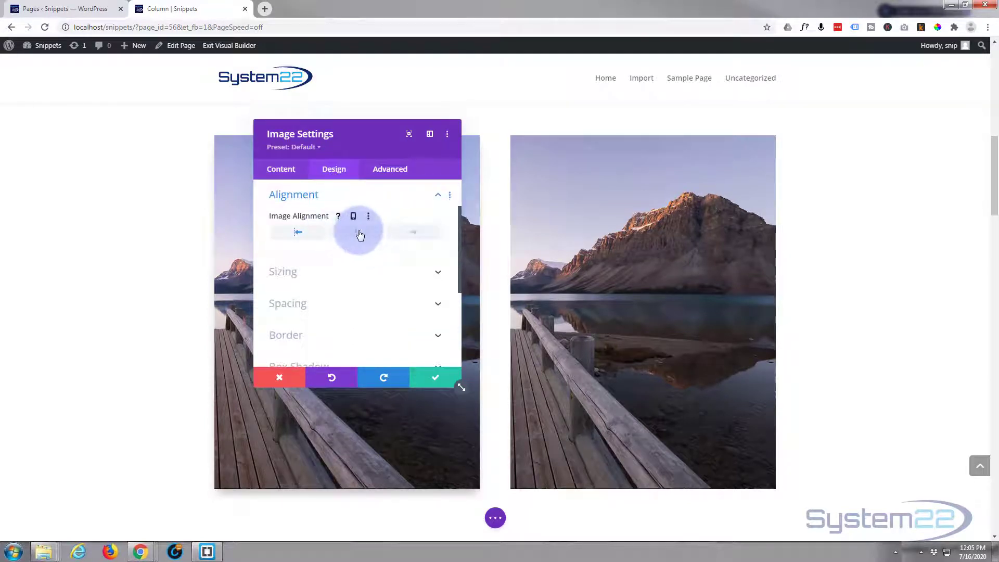
click(360, 236)
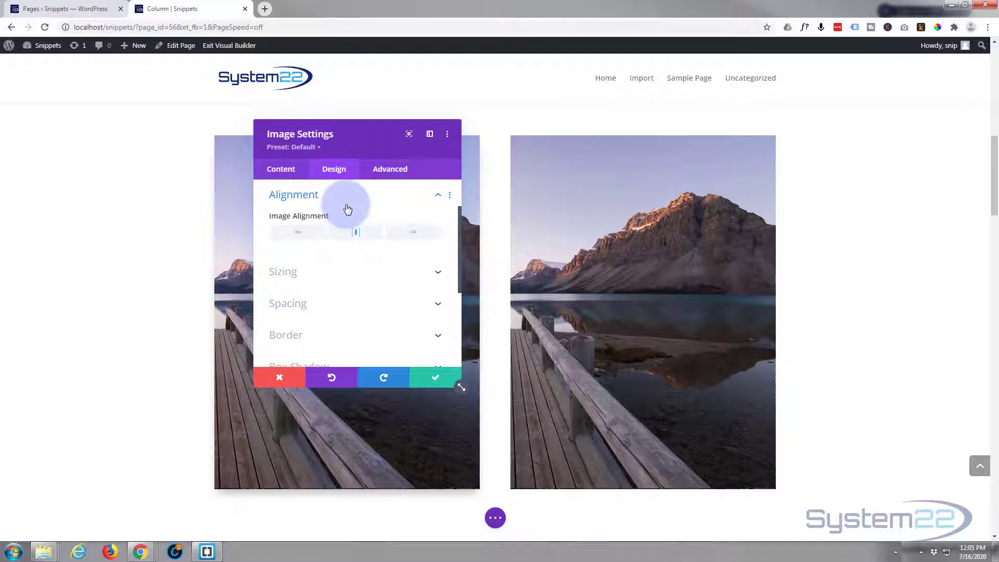
scroll(346, 208, down, 2)
scroll(345, 207, up, 1)
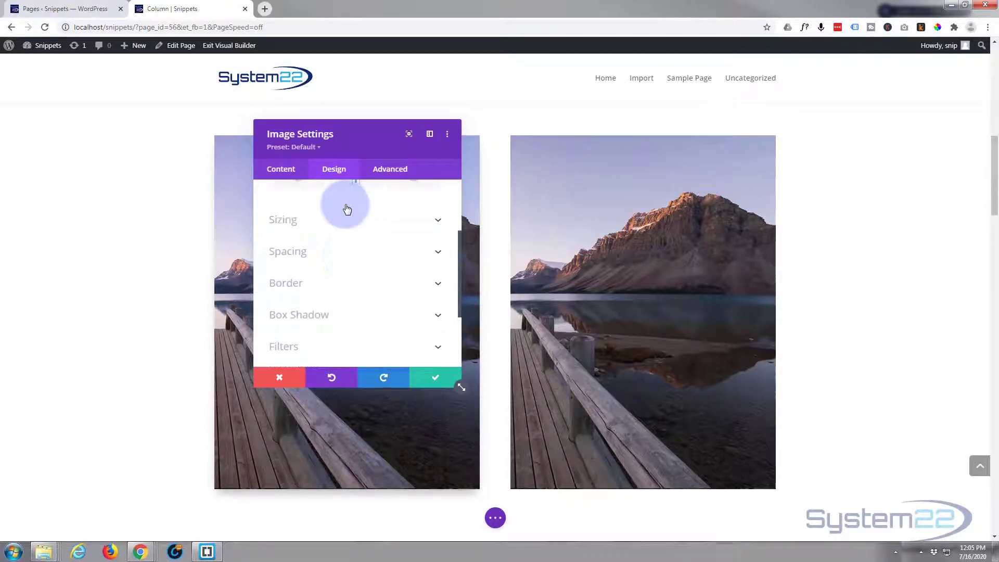
Step: Apply the sixth Box Shadow preset style to the image
click(345, 318)
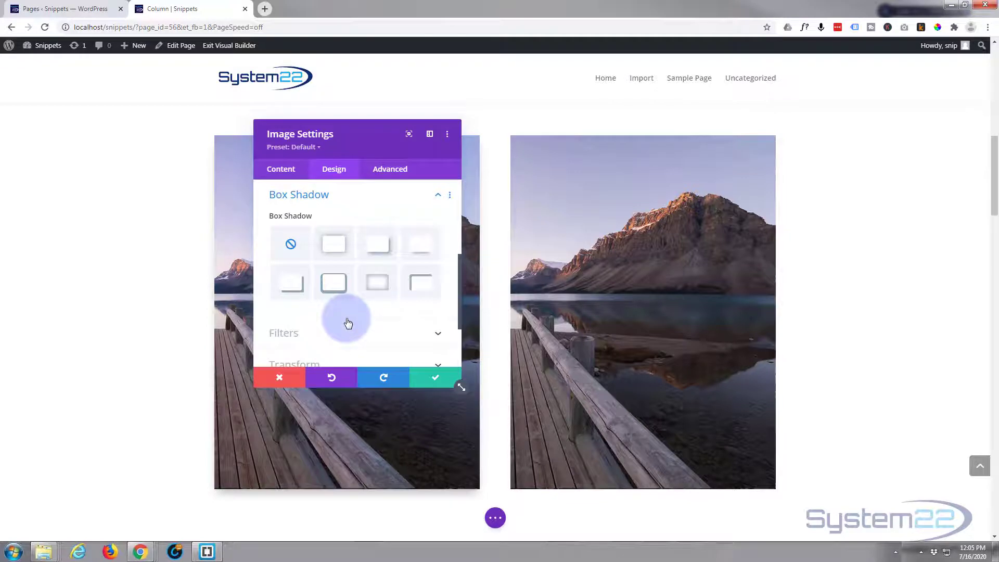
click(335, 244)
click(415, 246)
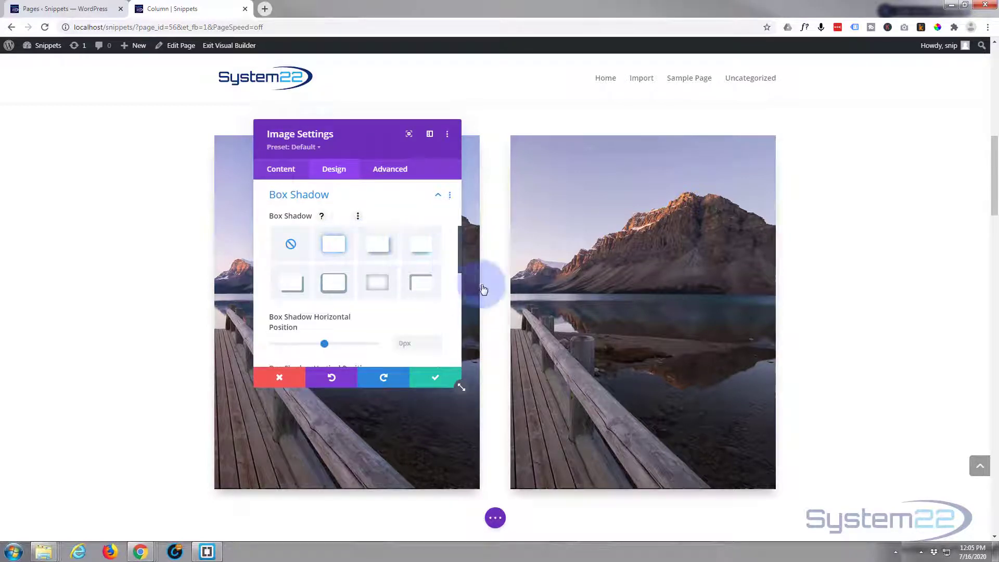
scroll(346, 232, down, 1)
click(346, 231)
scroll(346, 231, down, 6)
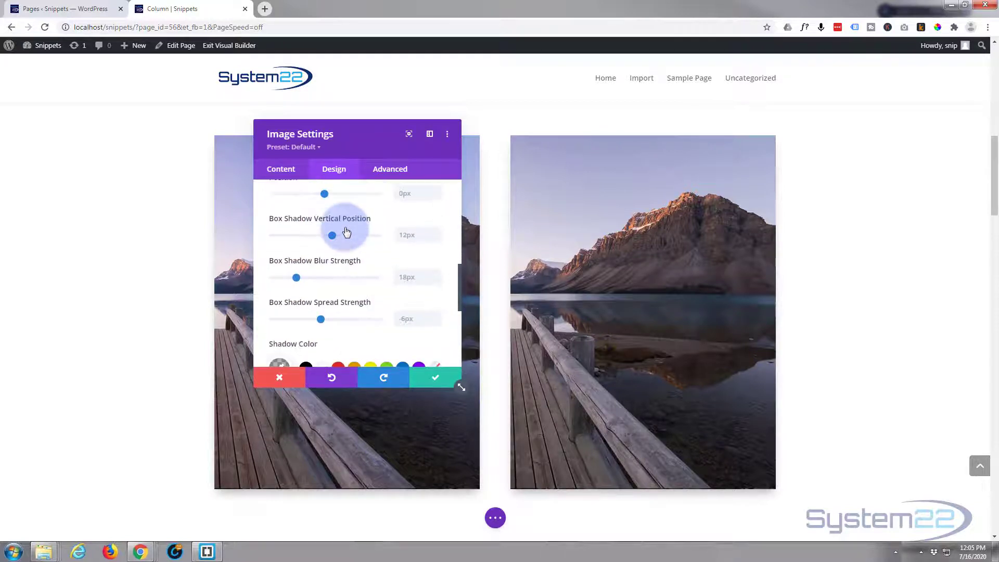
scroll(345, 229, down, 1)
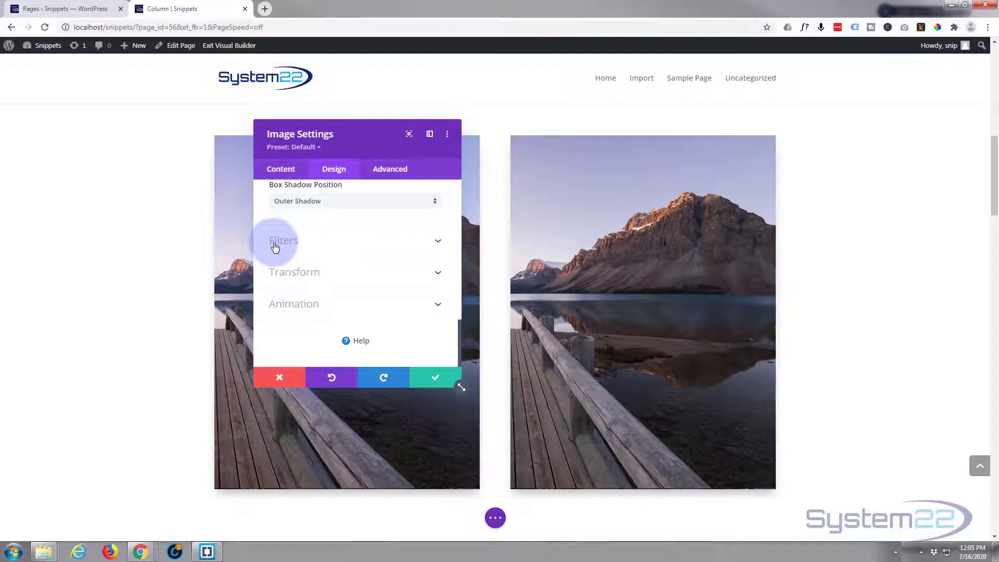
click(381, 246)
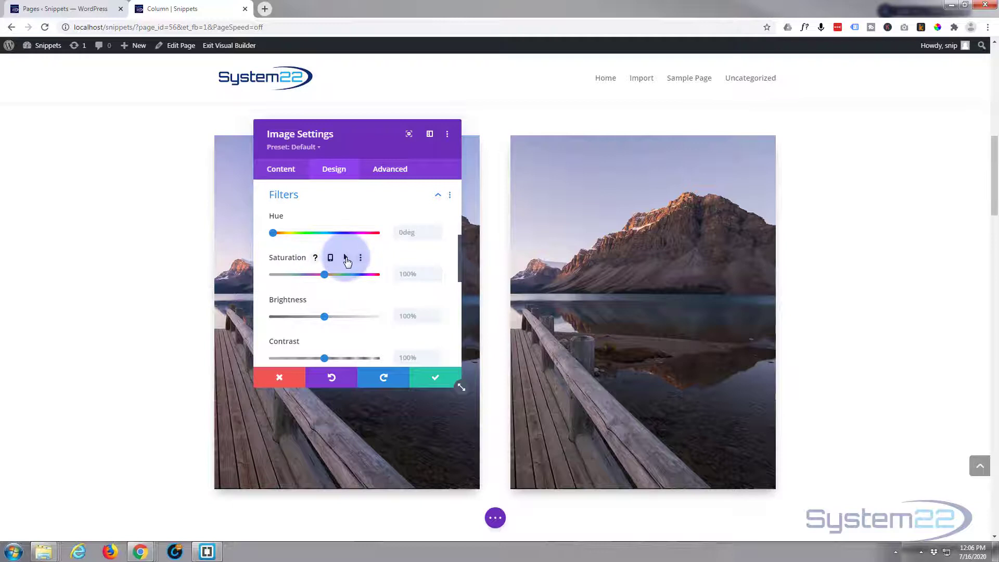
Step: Set the image filter Saturation to 0% normally and 141% on hover
click(346, 258)
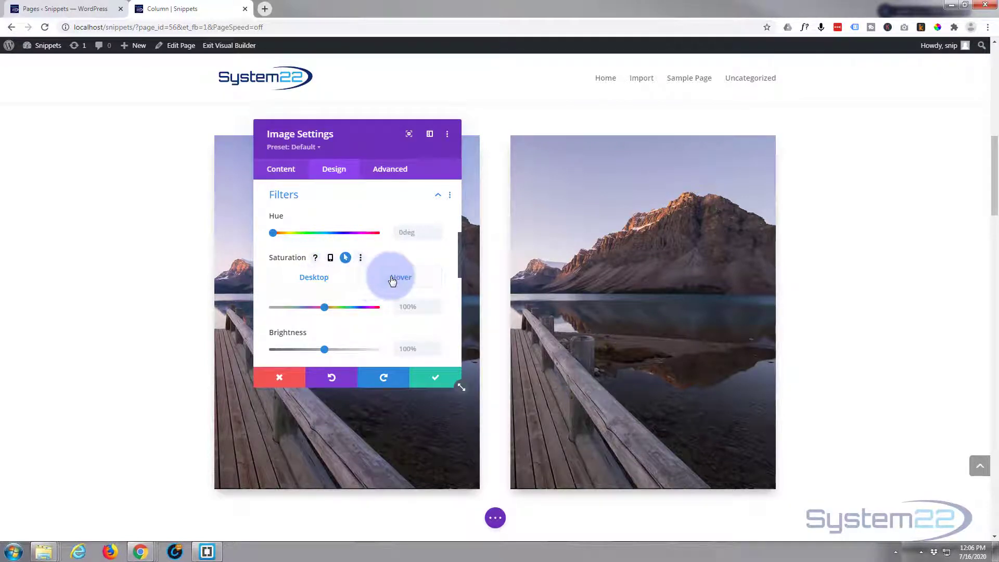
click(328, 282)
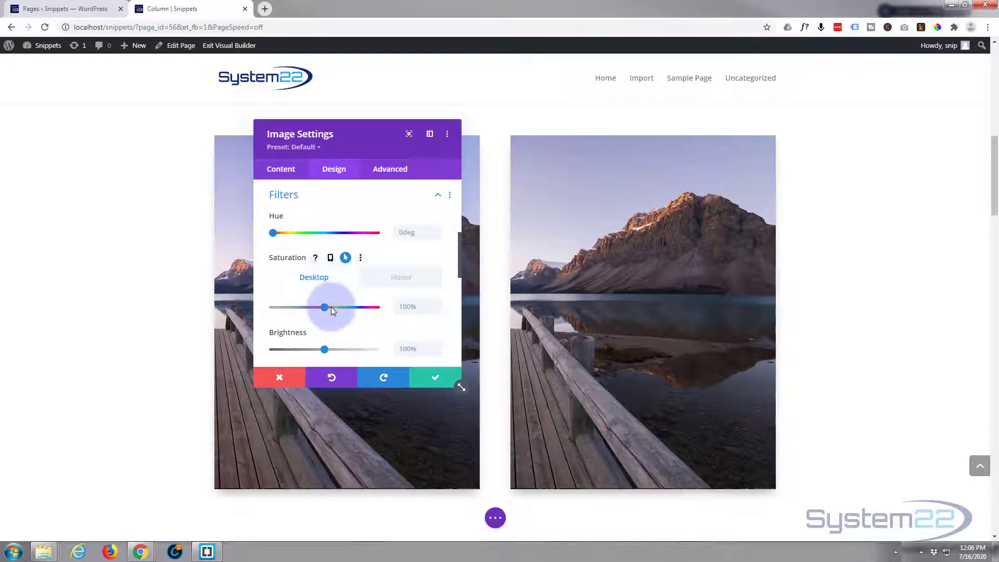
drag(323, 308, 261, 308)
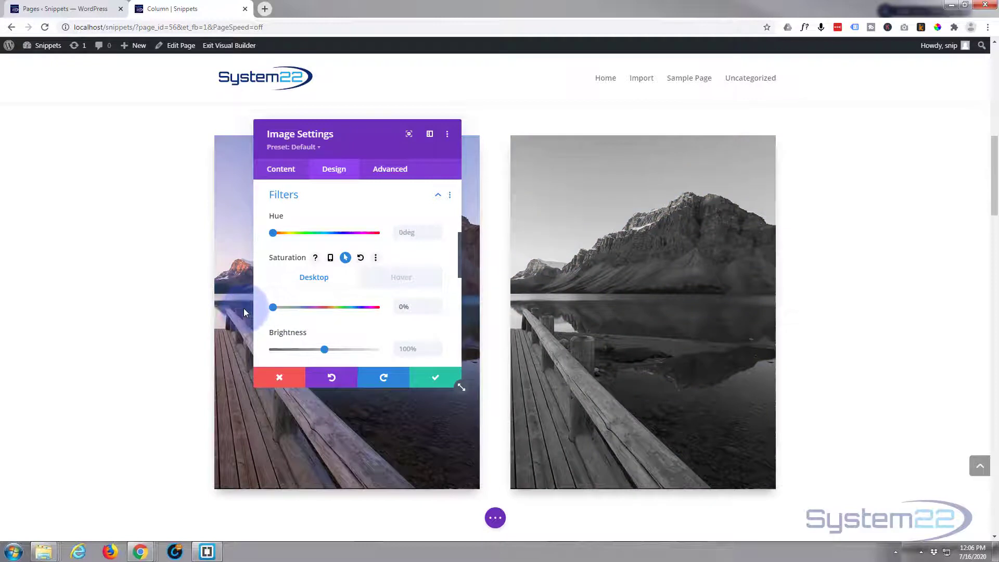
click(404, 280)
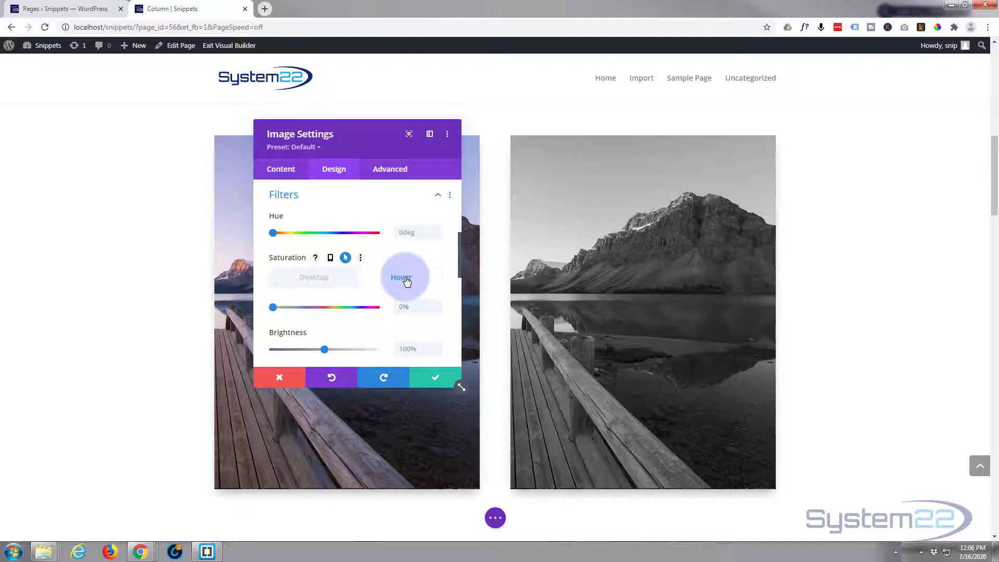
click(273, 307)
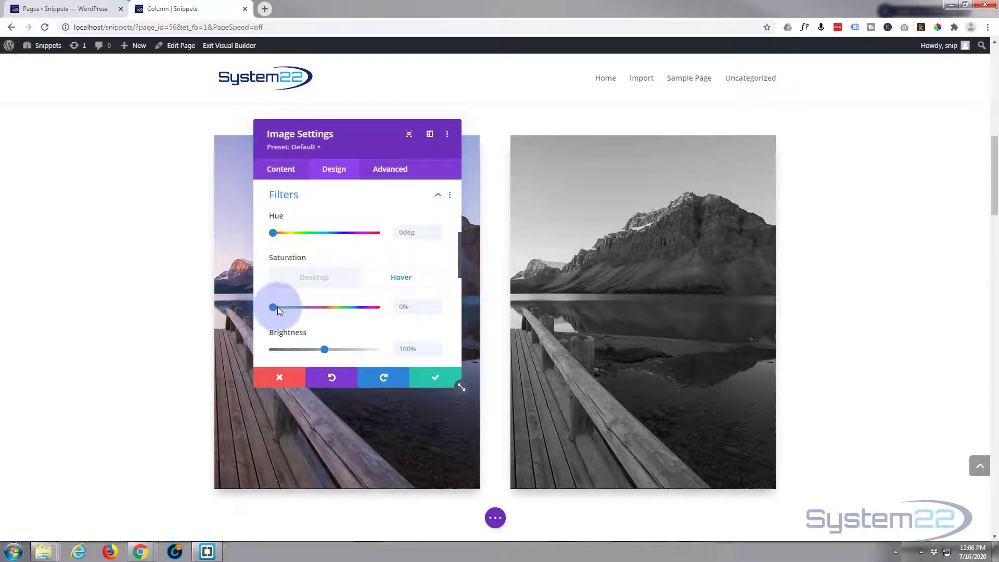
drag(277, 308, 345, 308)
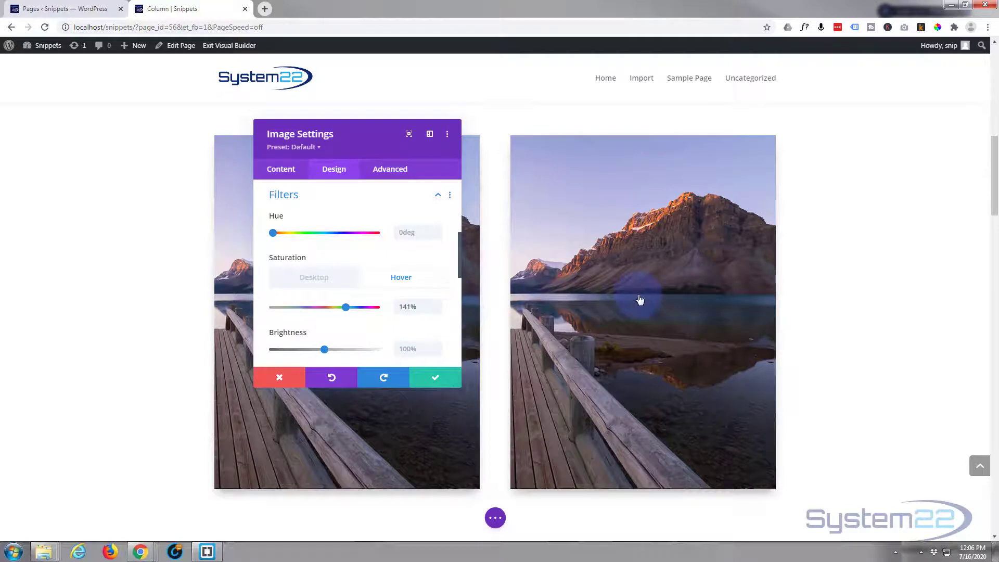
mouse_move(404, 283)
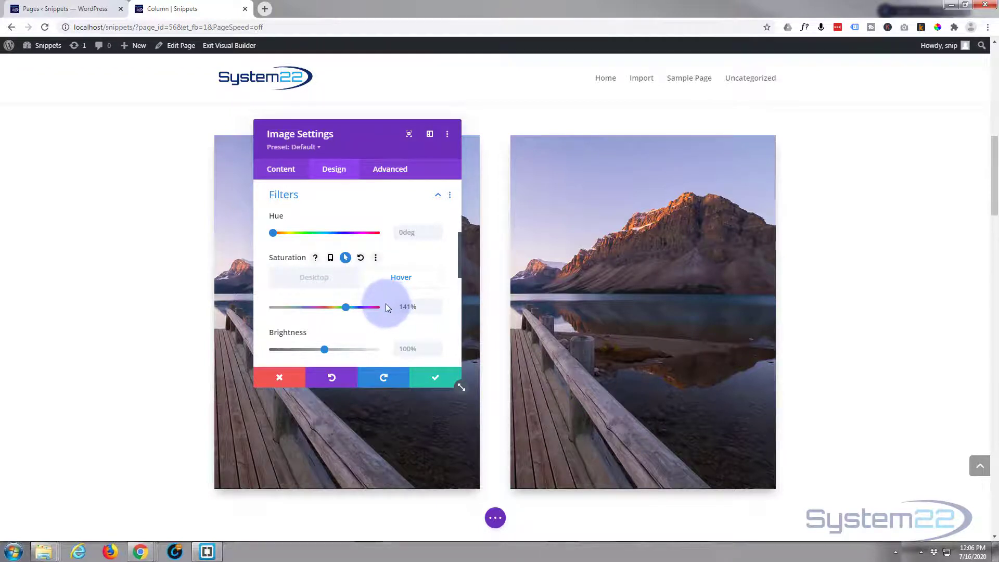
click(381, 170)
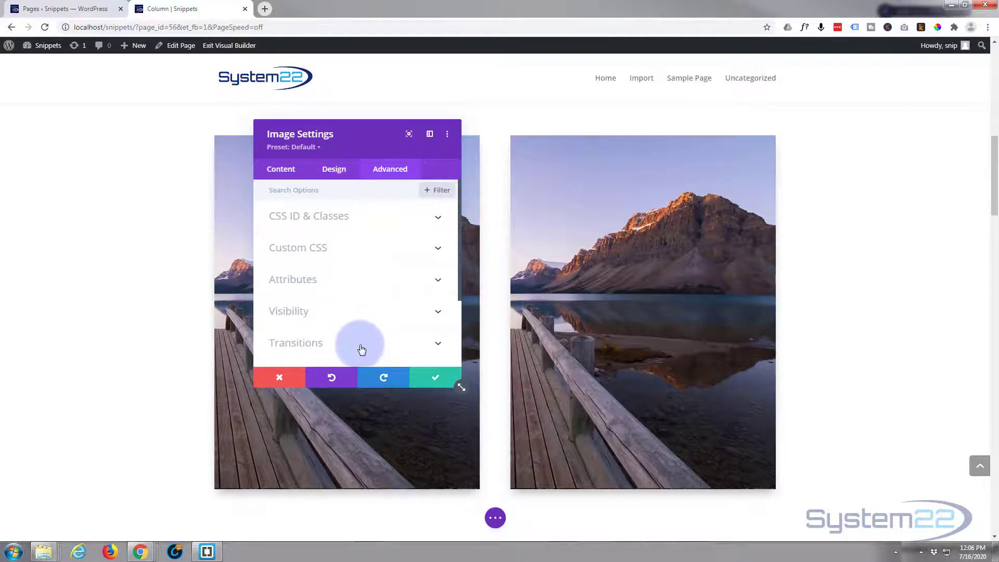
Step: Set the image's Transition Duration to 1000ms and save its settings
click(360, 347)
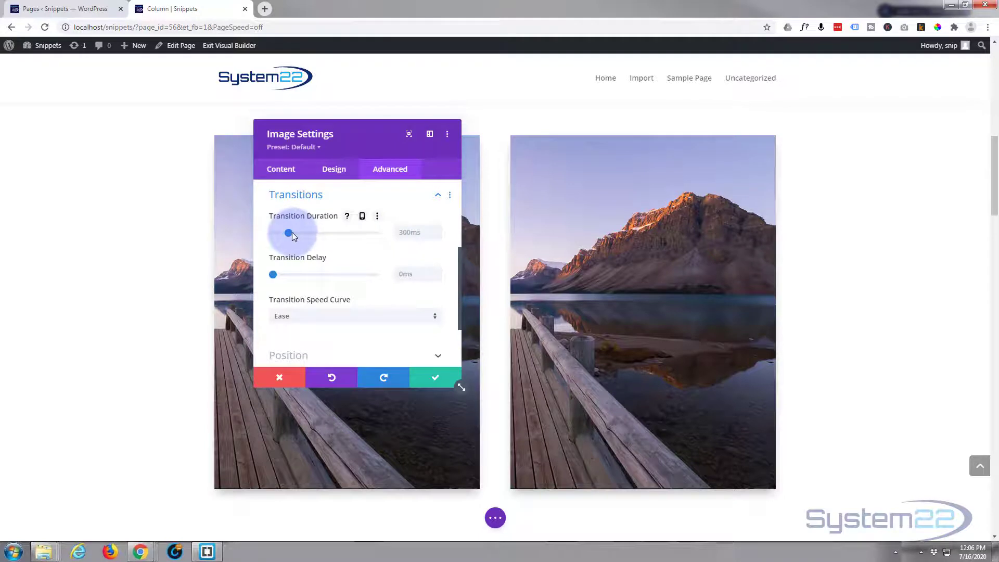
drag(290, 231, 326, 233)
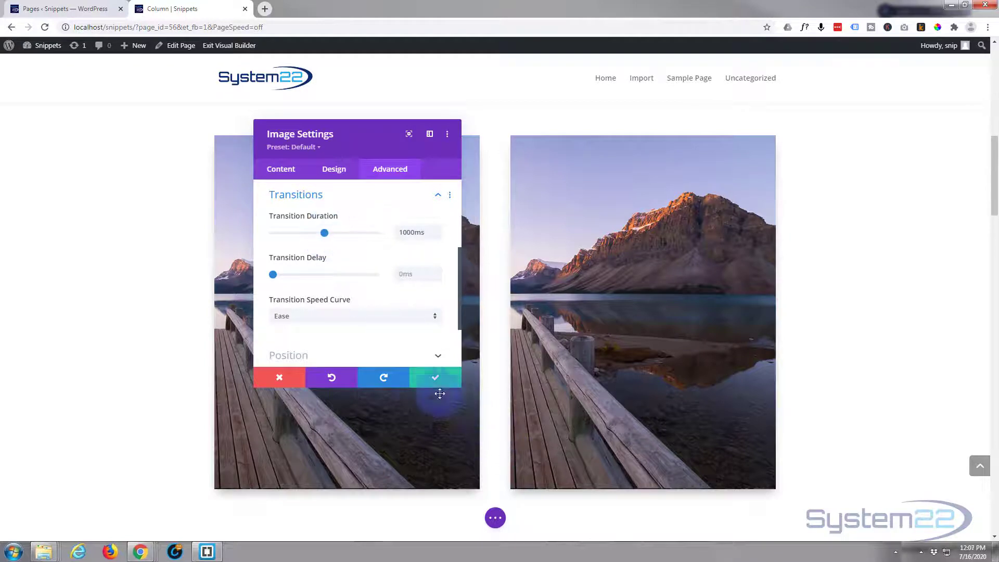
click(427, 384)
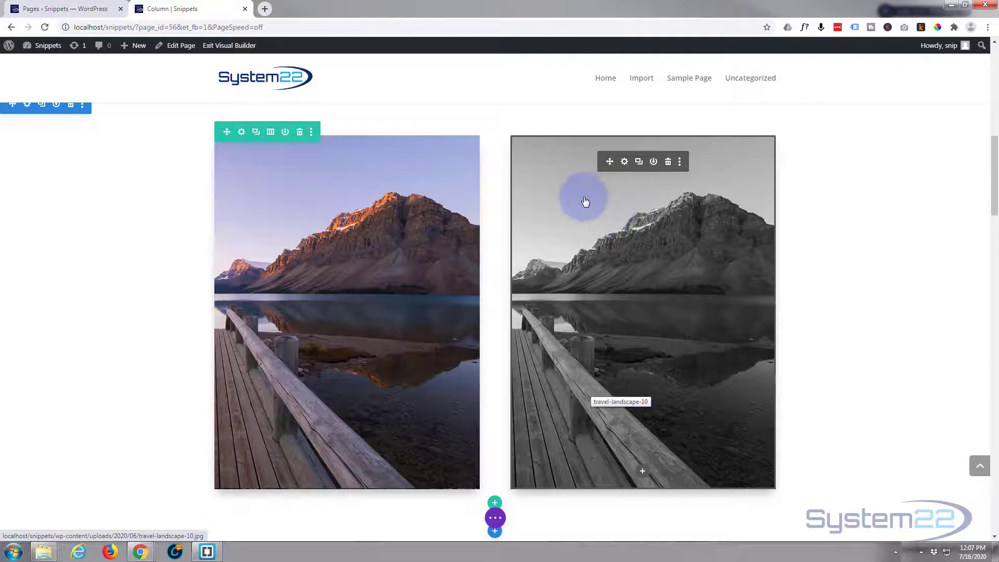
Step: Save the image's current styles as a new preset named 'bw image' and close the settings
click(624, 162)
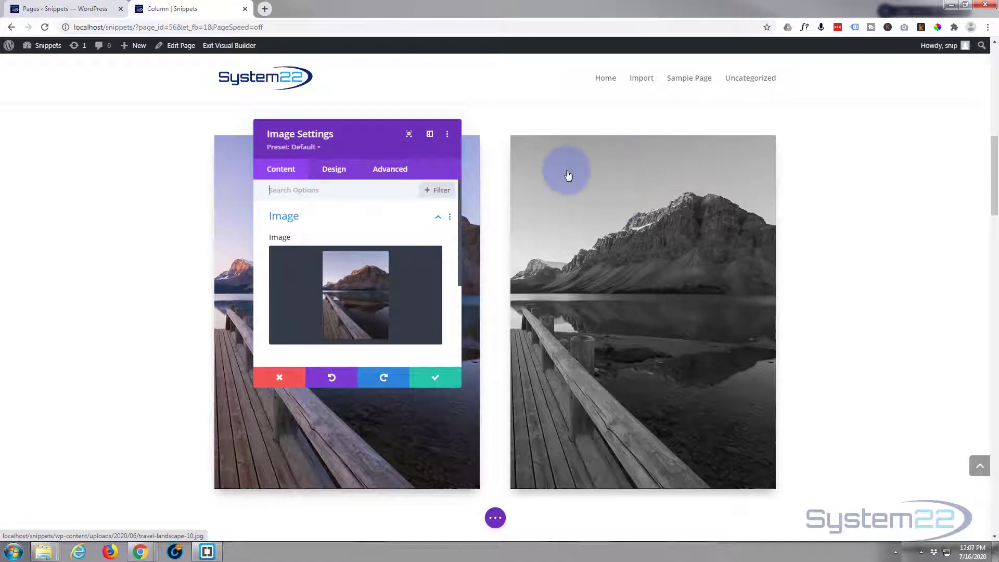
click(281, 148)
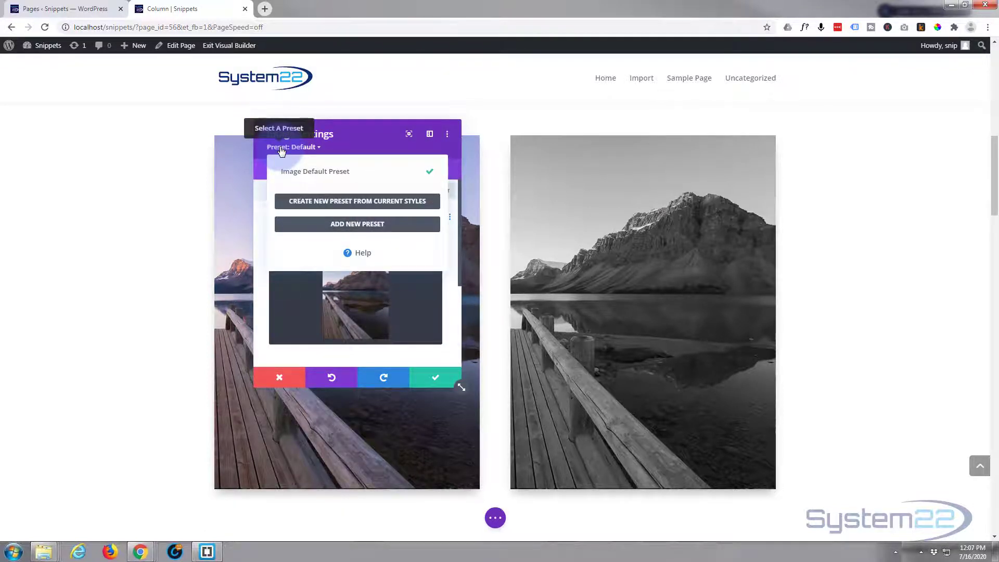
click(327, 205)
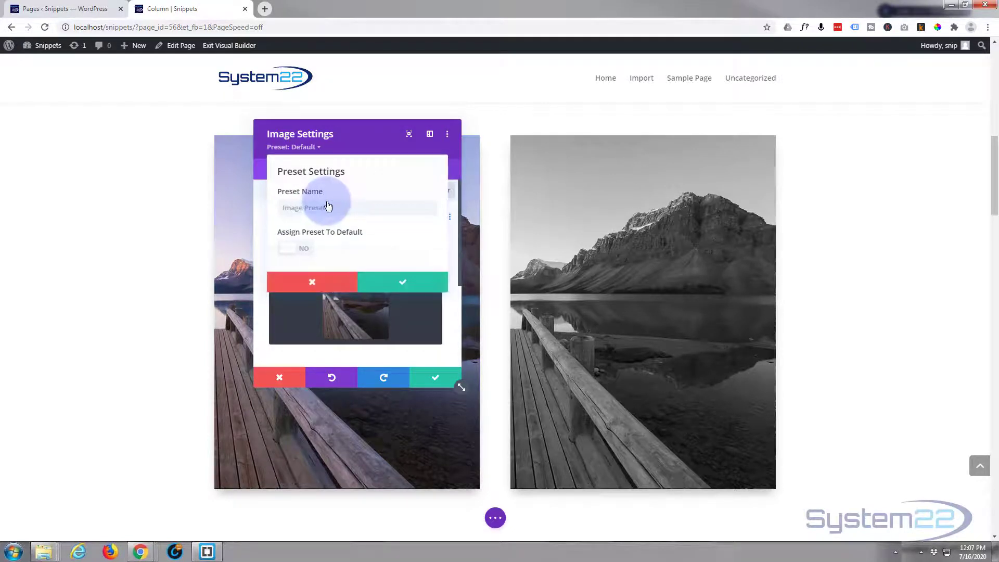
click(335, 205)
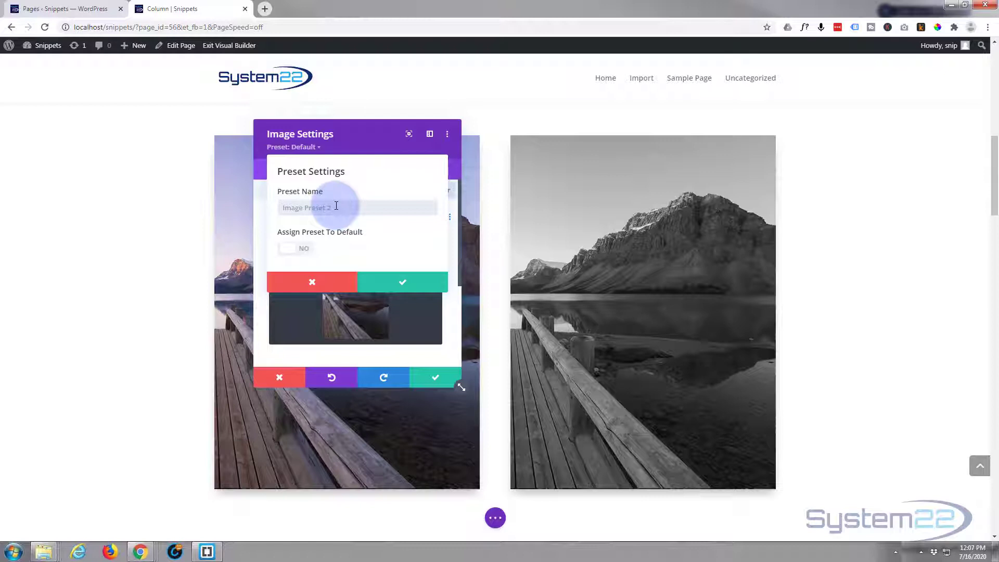
text(bw image)
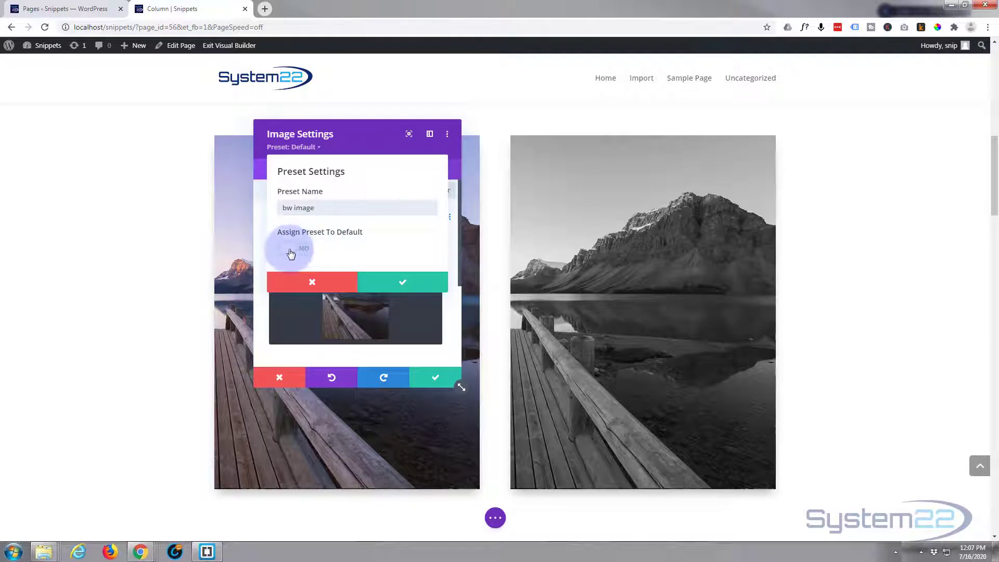
drag(291, 254, 350, 247)
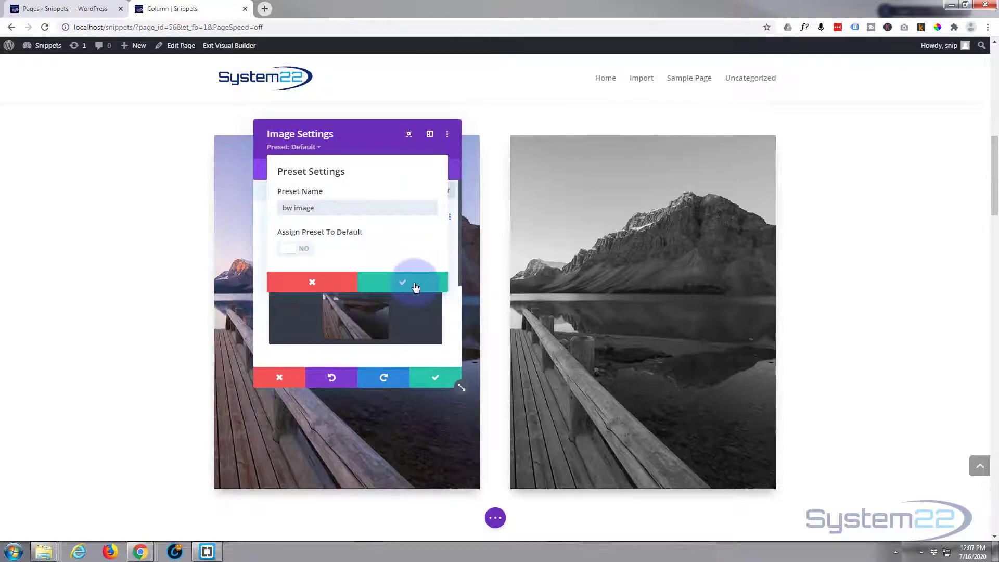
click(415, 286)
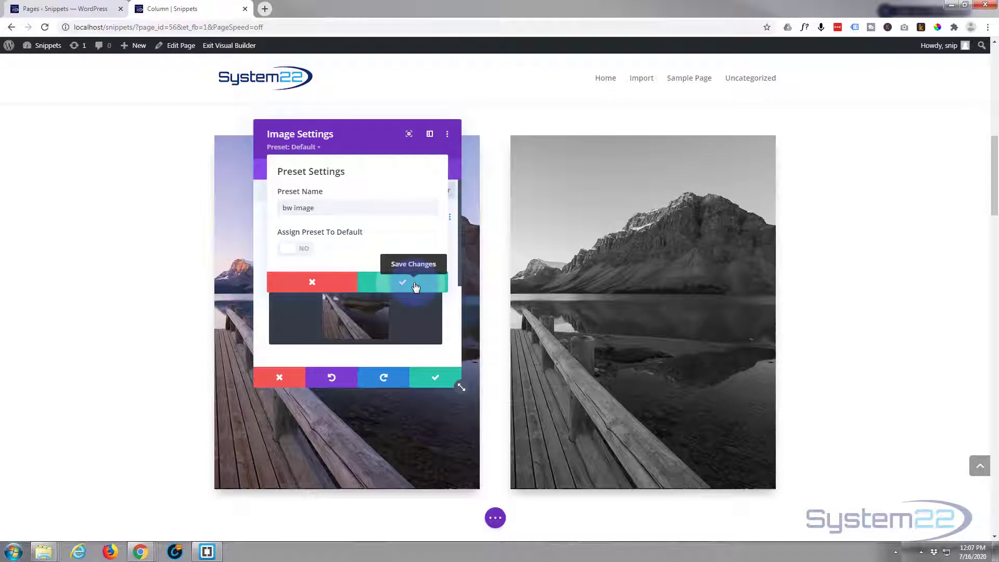
click(433, 372)
click(435, 376)
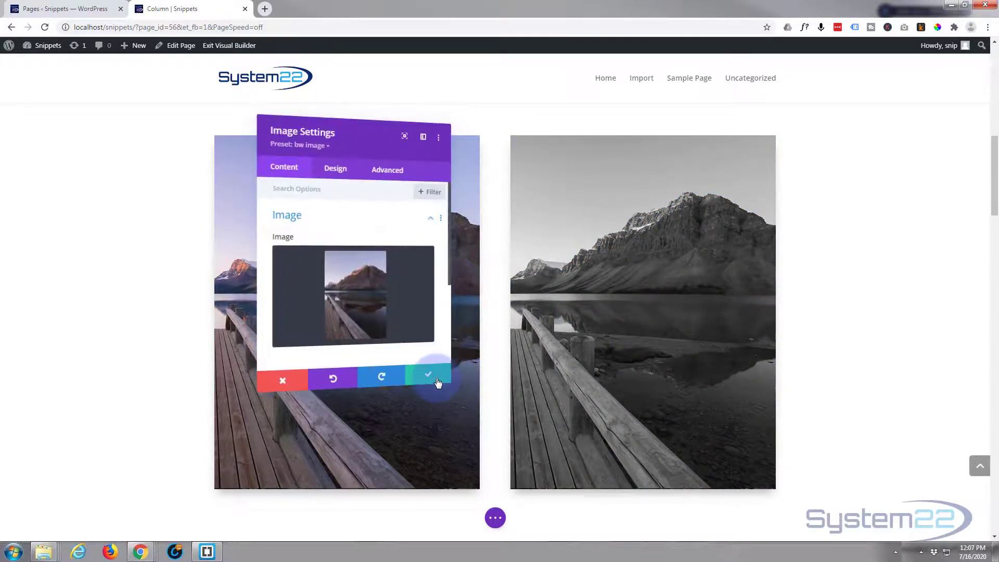
click(436, 381)
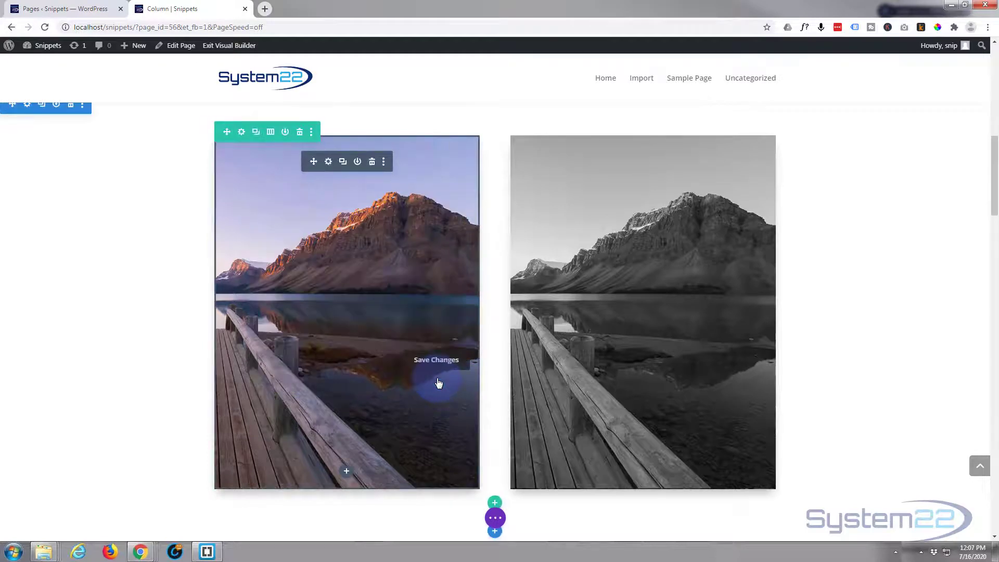
scroll(817, 297, down, 2)
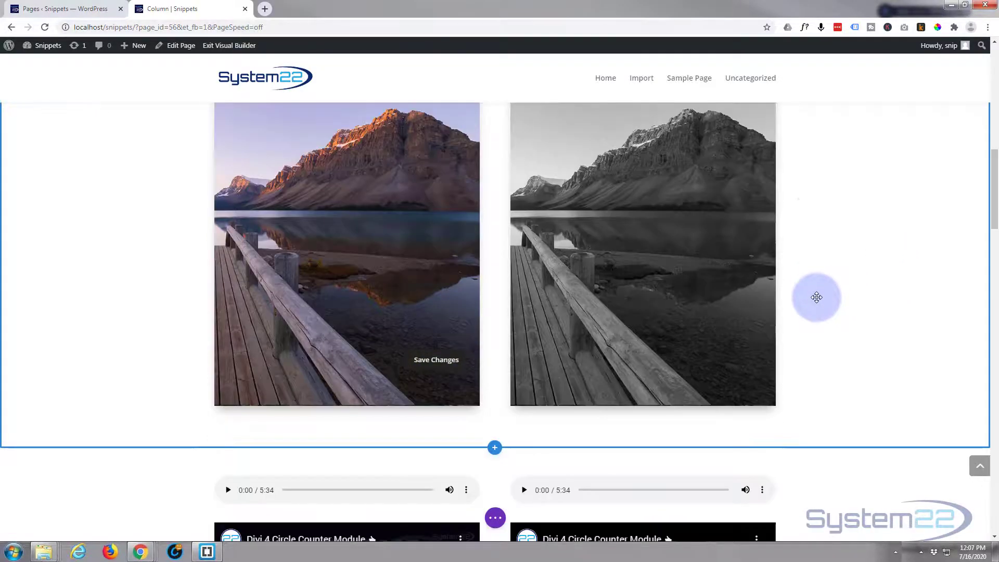
scroll(817, 297, up, 1)
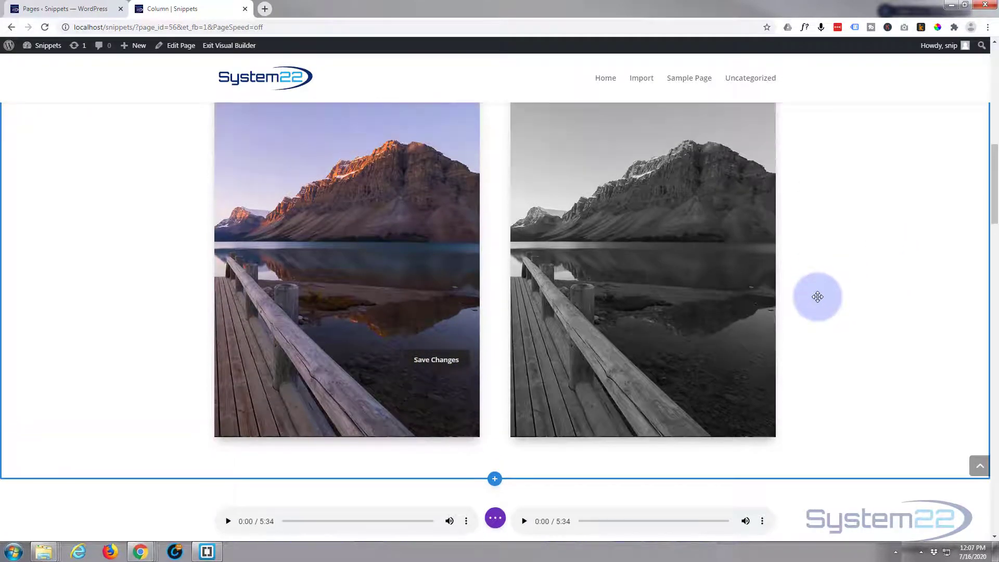
scroll(817, 297, down, 2)
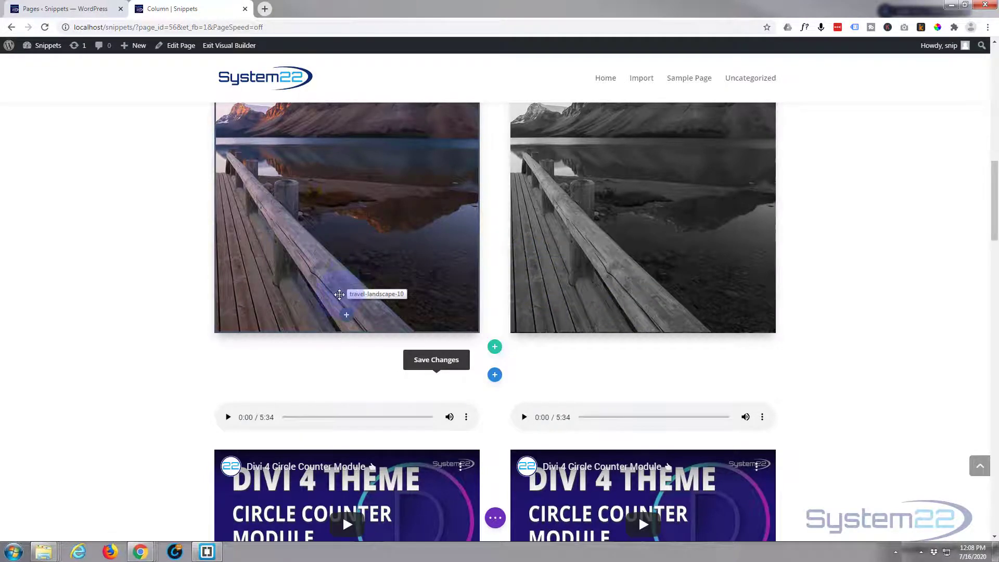
Step: Add an Image module to the left column showing the travel-landscape-08 sunset photo
click(346, 318)
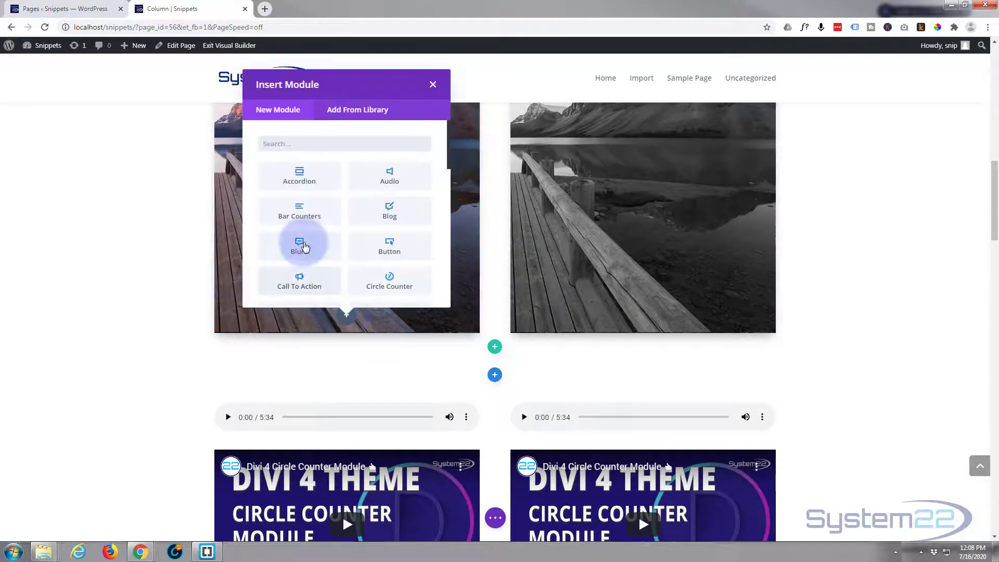
scroll(301, 245, down, 3)
scroll(306, 247, down, 3)
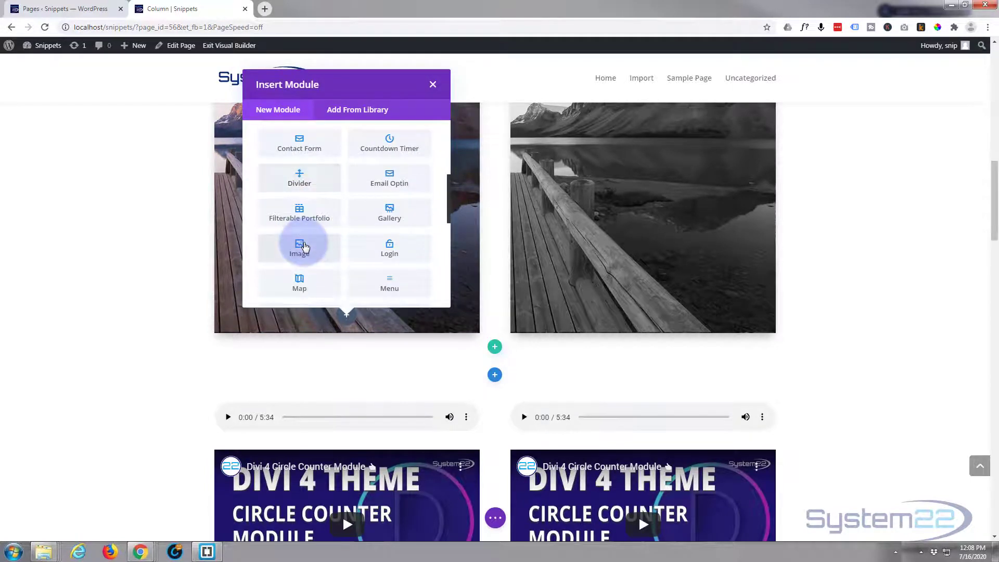
click(300, 202)
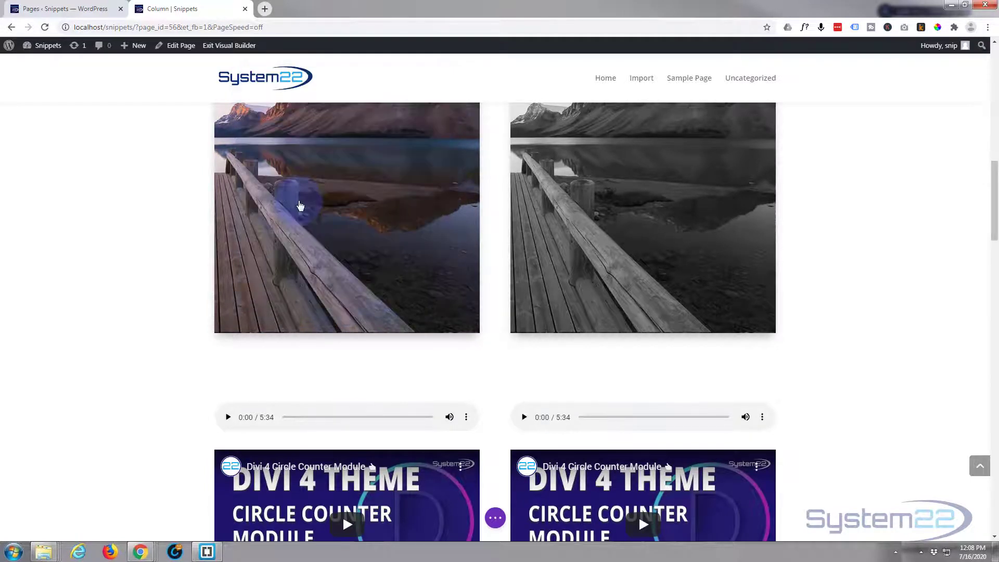
click(351, 310)
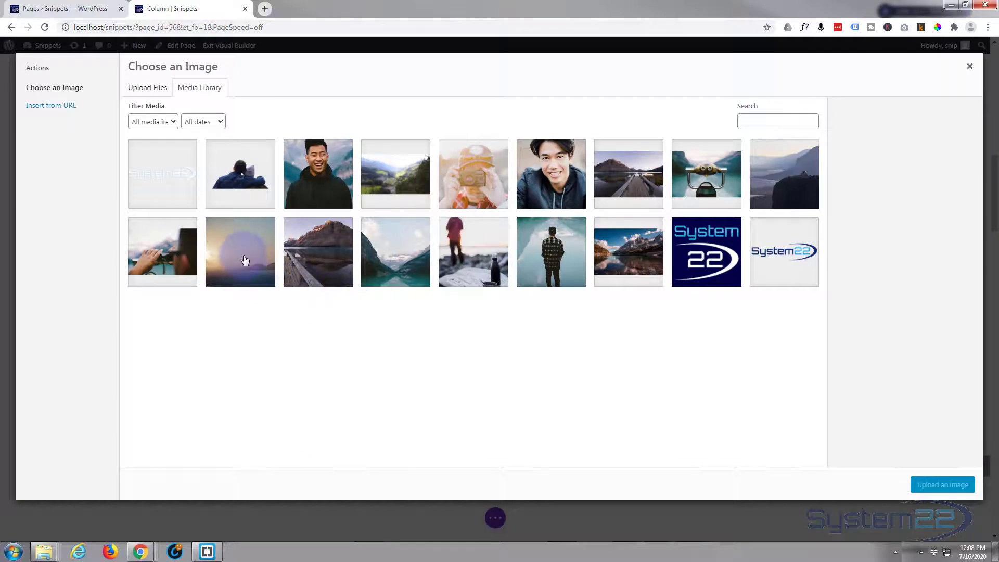
click(239, 252)
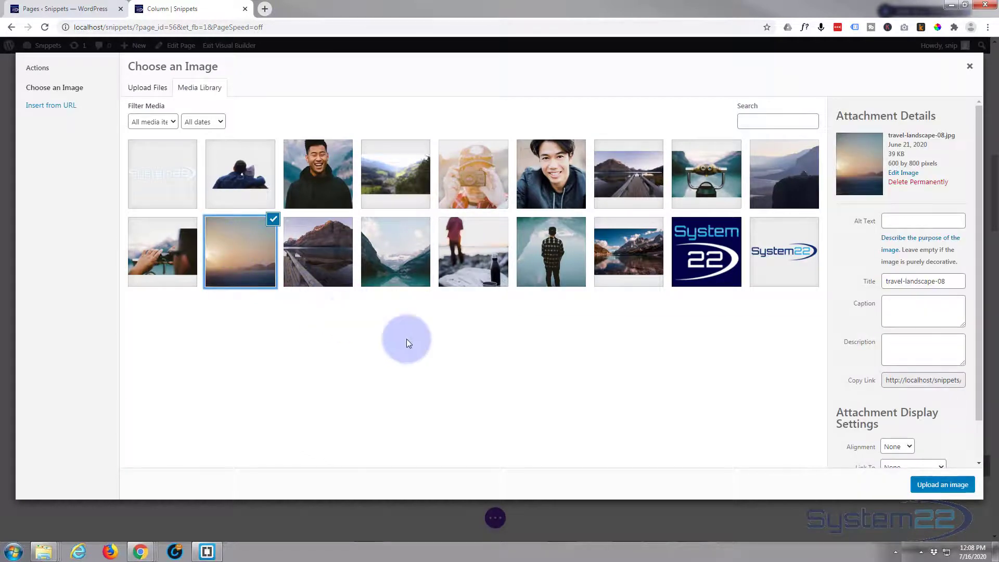
click(954, 485)
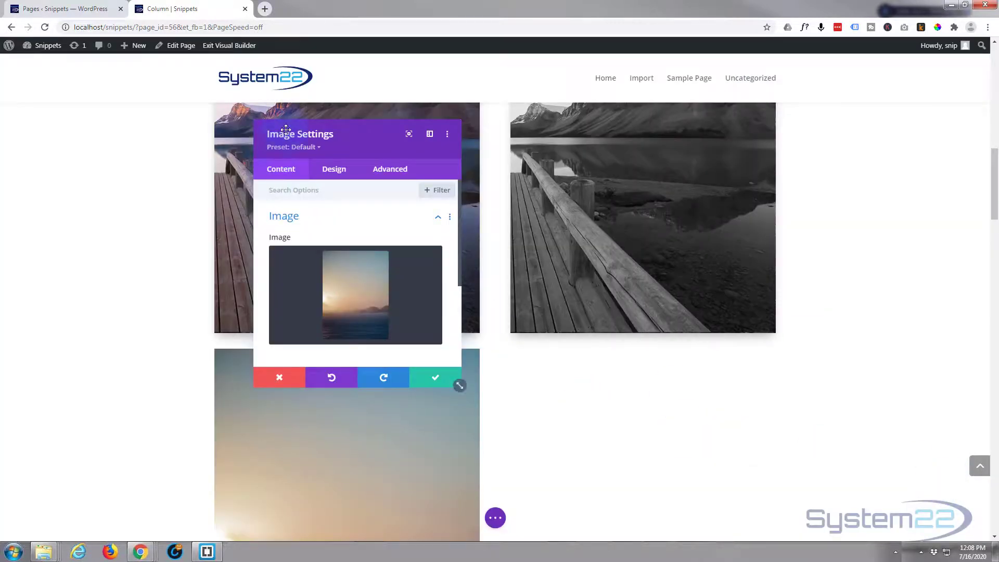
Step: Apply the 'bw image' preset to the sunset image and save
click(293, 150)
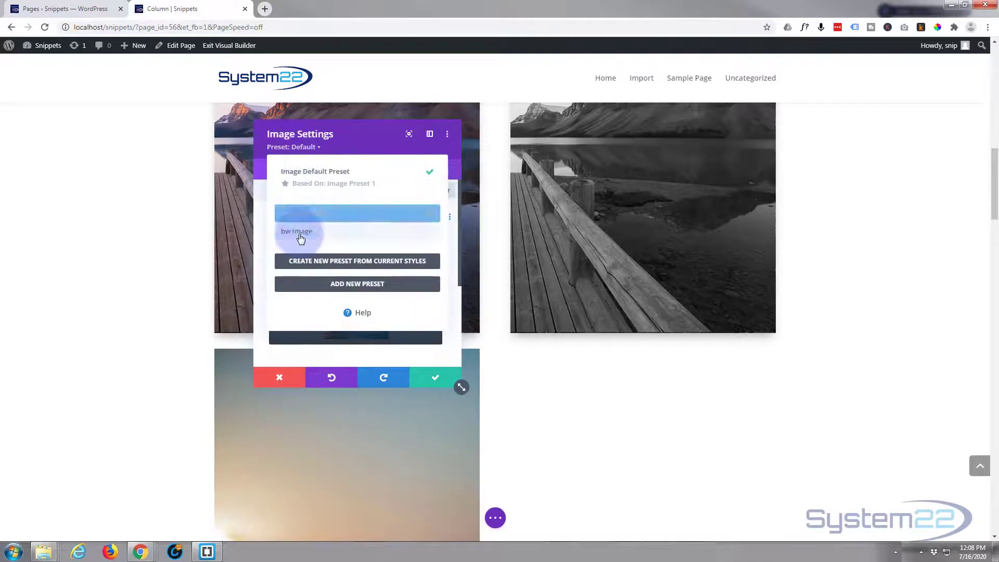
click(299, 234)
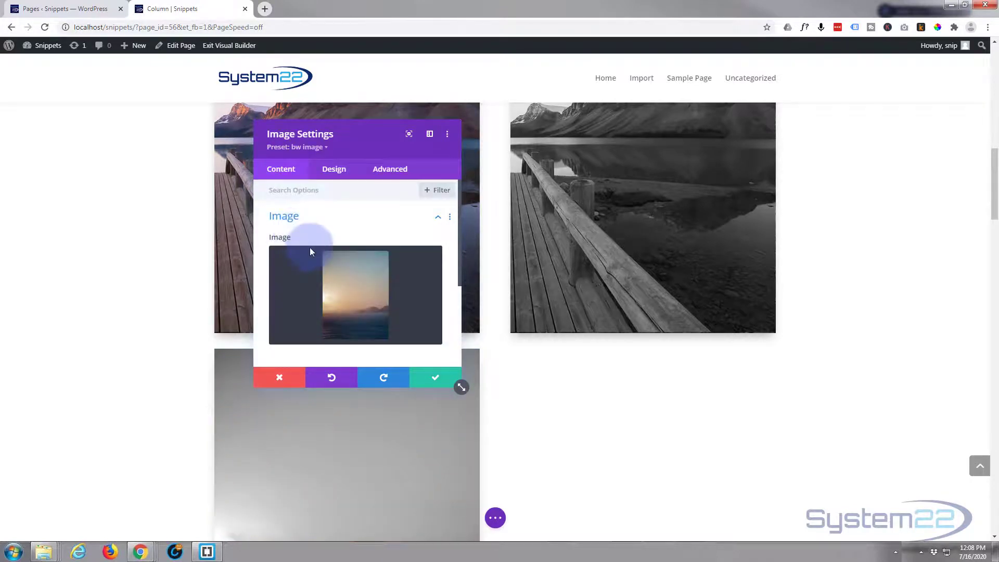
click(440, 382)
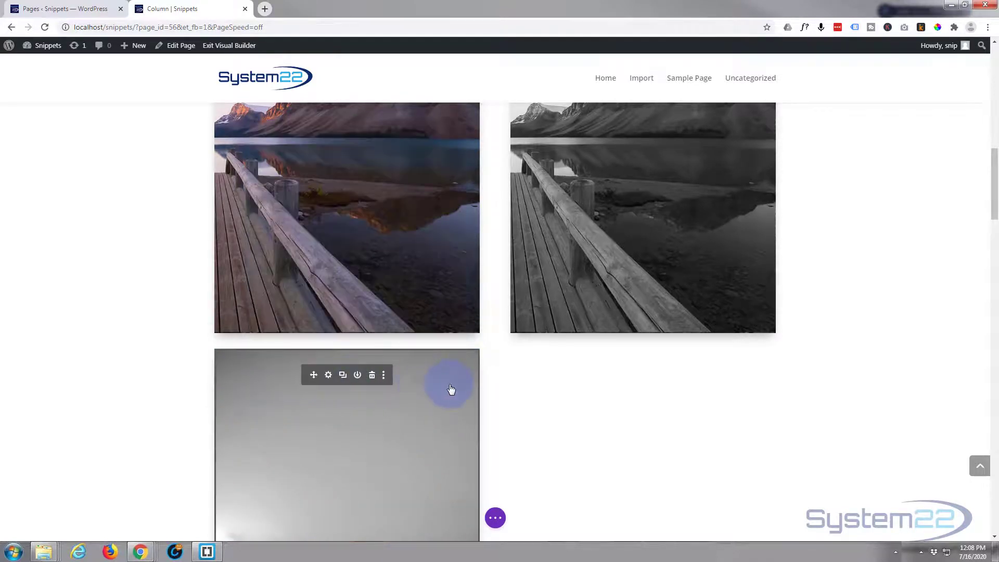
Step: Add an Image module beside the sunset image holding the travel-landscape-05 mountain lake photo
click(641, 318)
scroll(595, 211, down, 2)
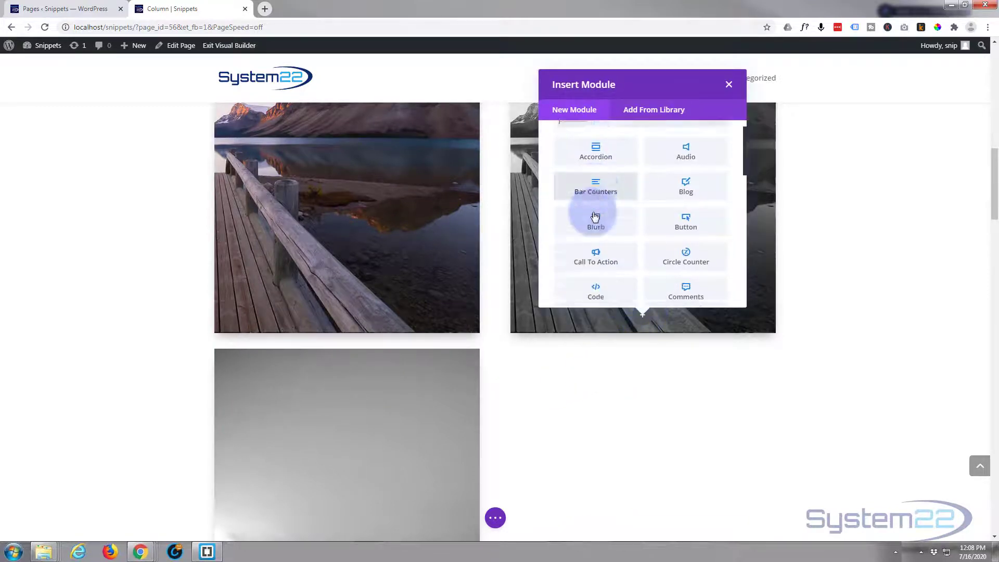
scroll(595, 213, down, 2)
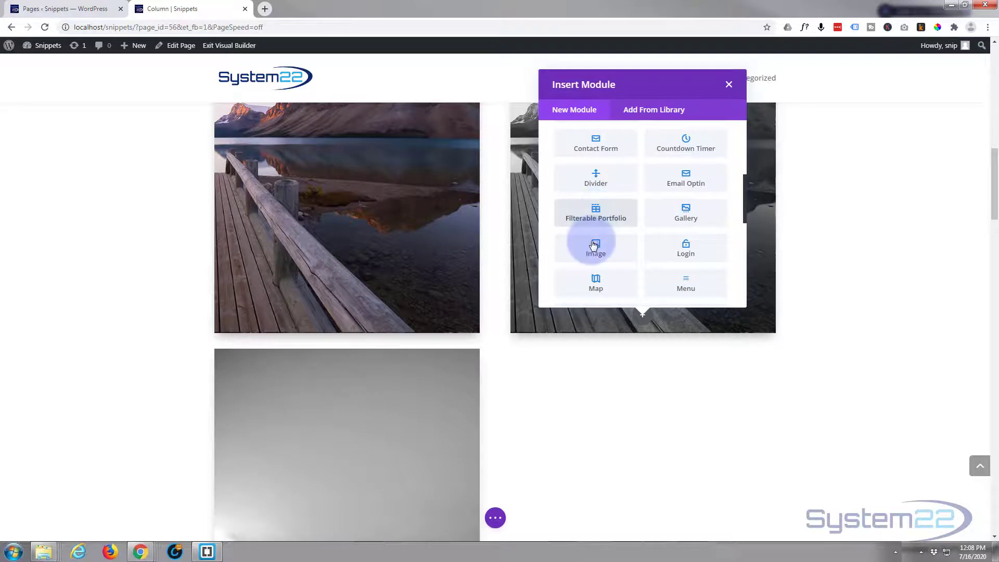
click(594, 247)
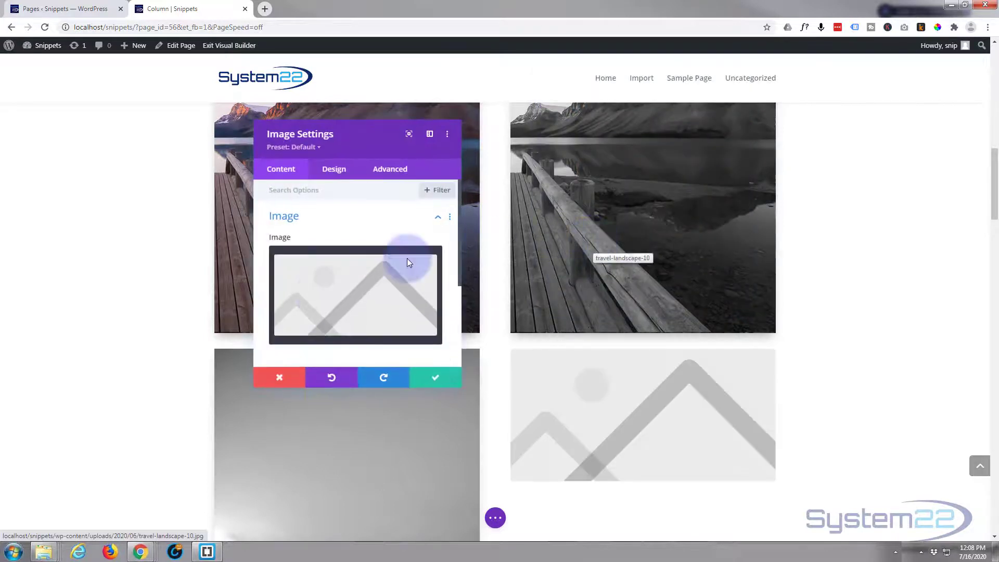
click(321, 297)
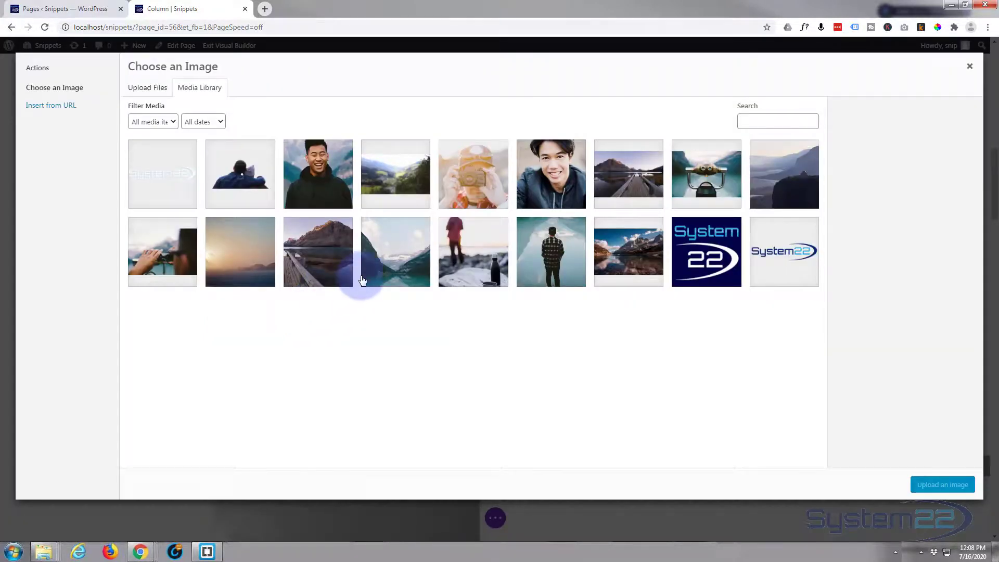
click(396, 252)
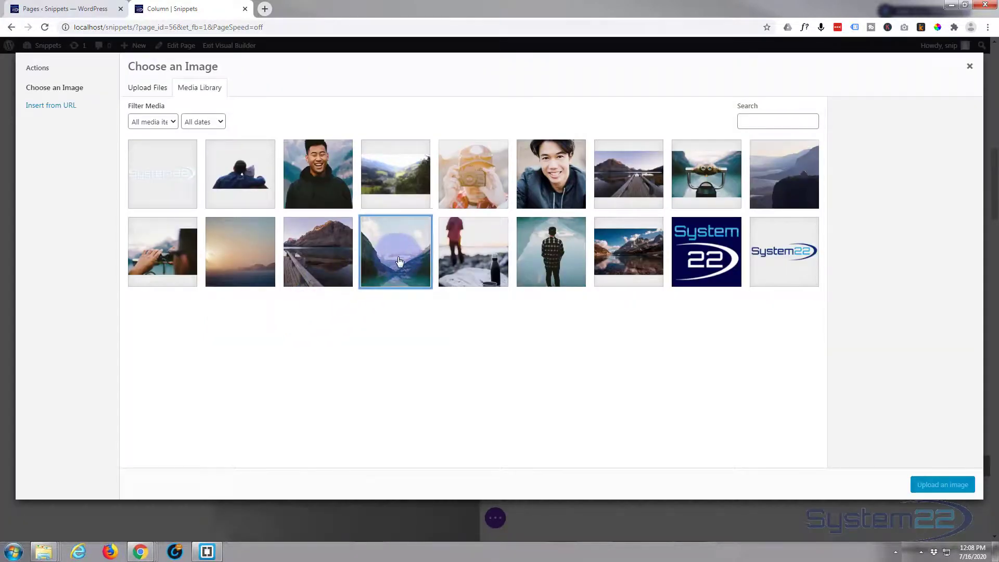
click(942, 484)
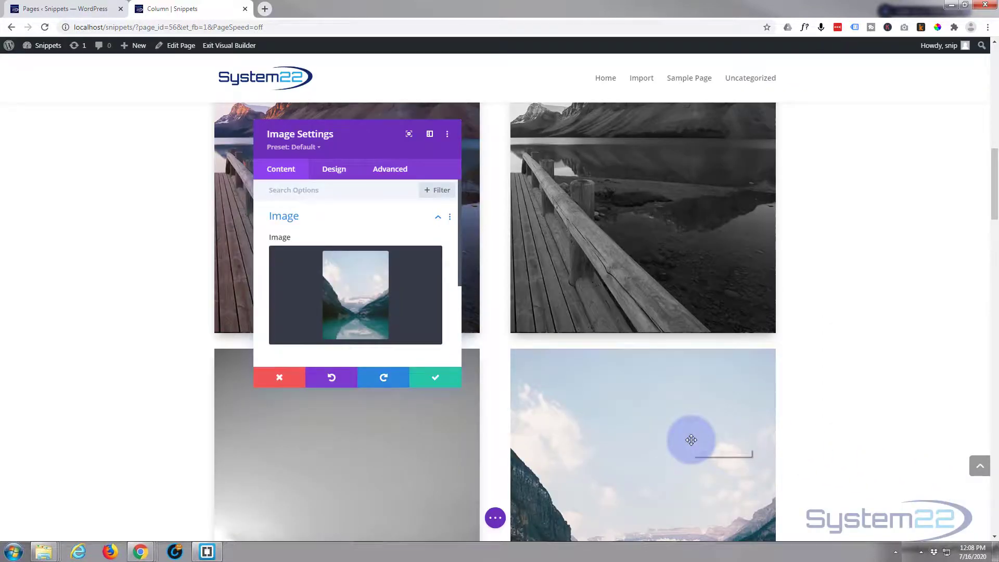
Step: Apply the 'bw image' preset to the lake photo and close its settings
scroll(854, 395, down, 3)
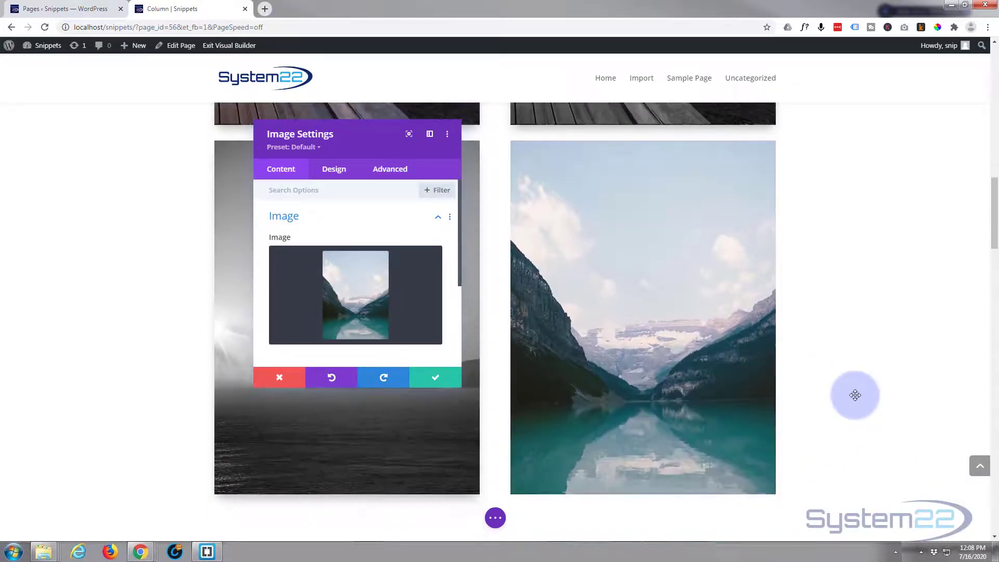
click(293, 149)
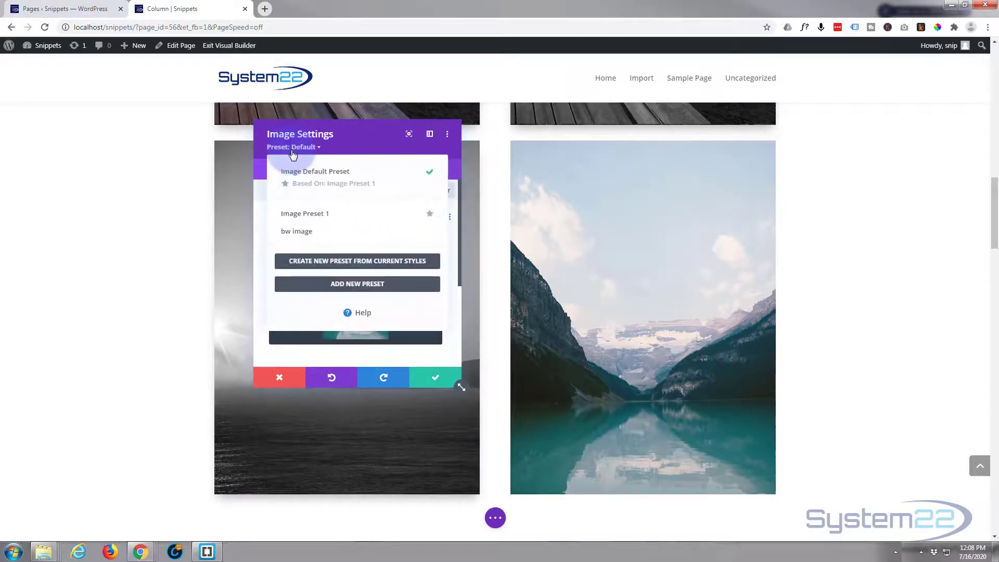
click(296, 233)
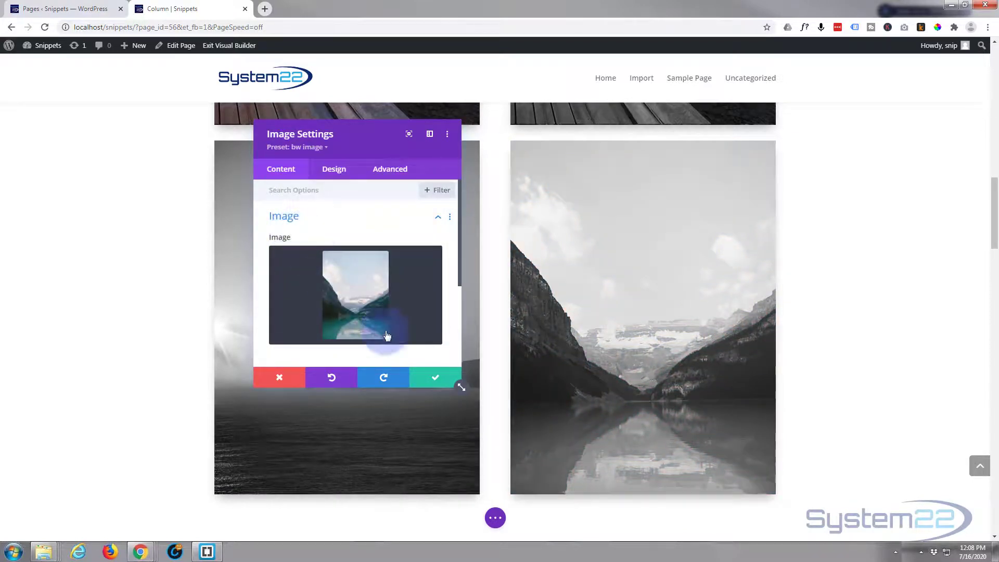
click(443, 378)
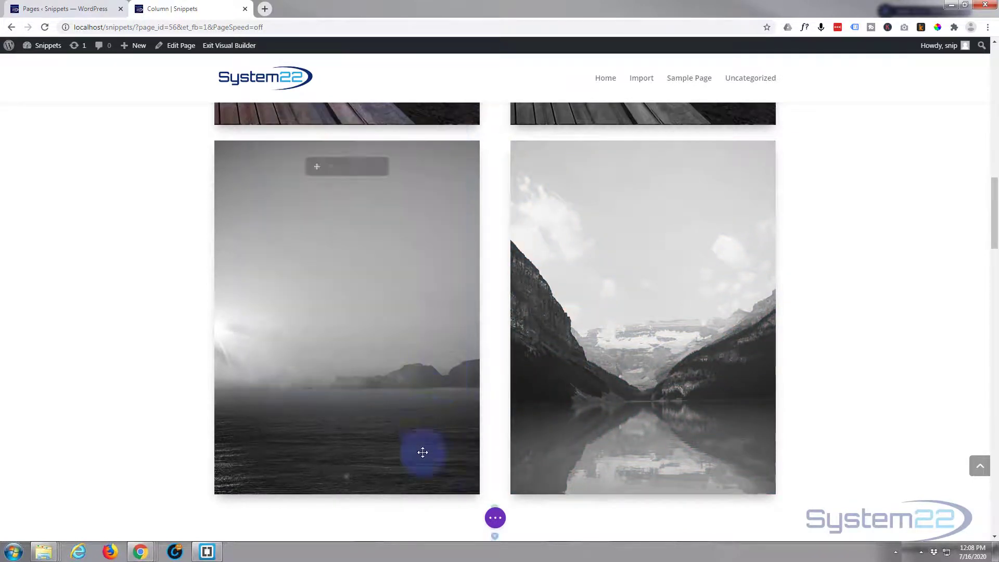
click(496, 518)
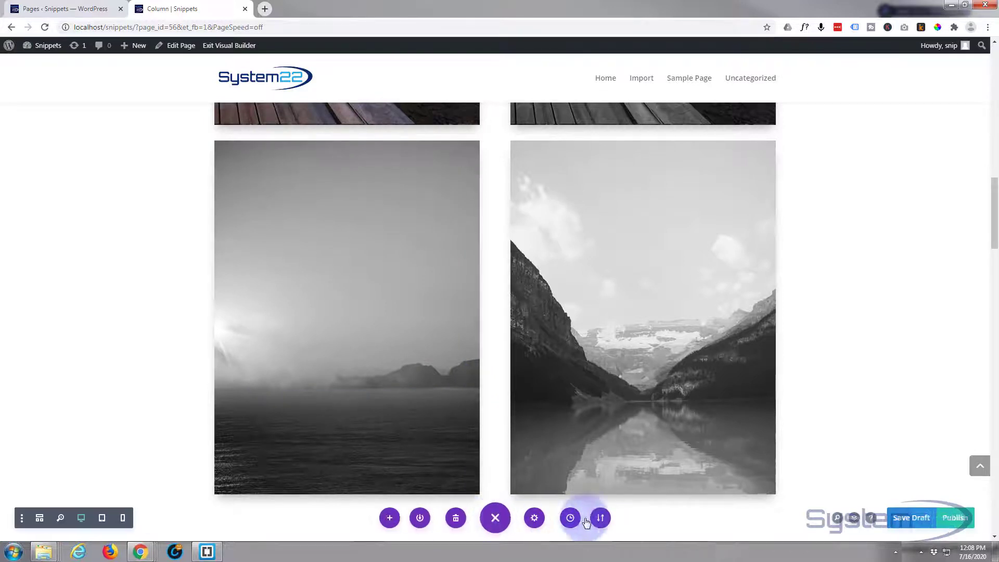
Step: Save the page changes and exit the Visual Builder to view the live Column page
click(919, 521)
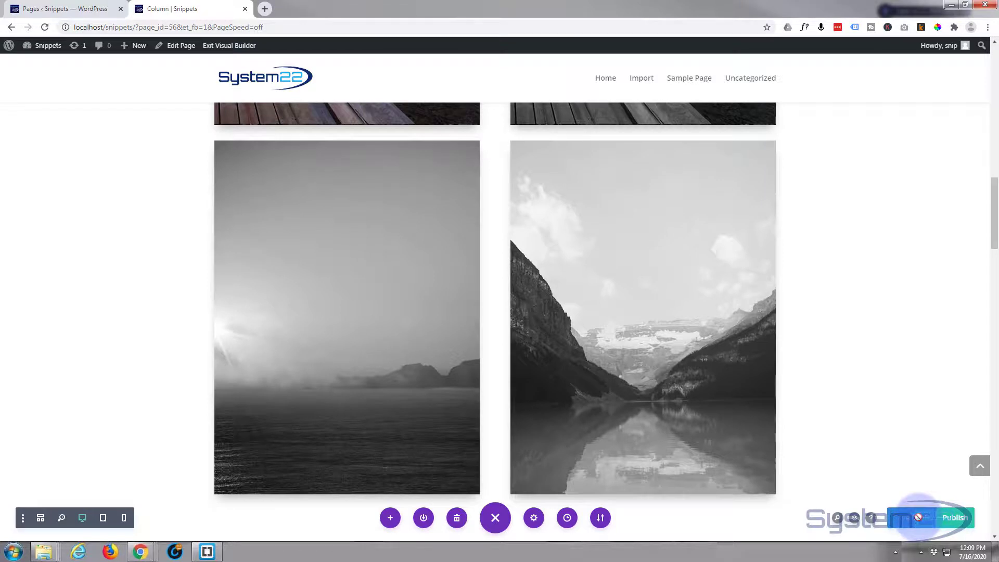
click(231, 47)
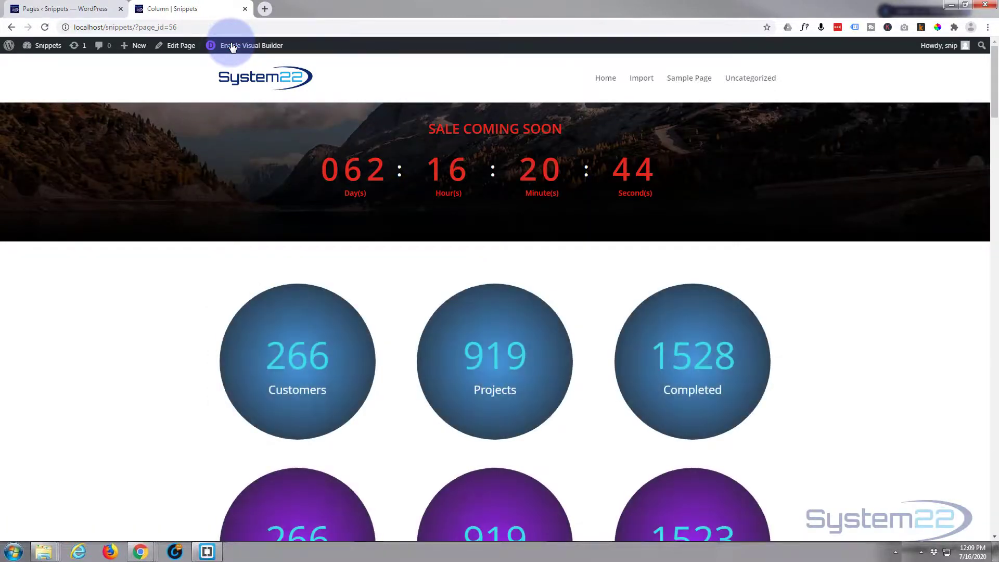
Step: Scroll to the image grid, then open the mountain image in its lightbox and close it
scroll(149, 169, down, 7)
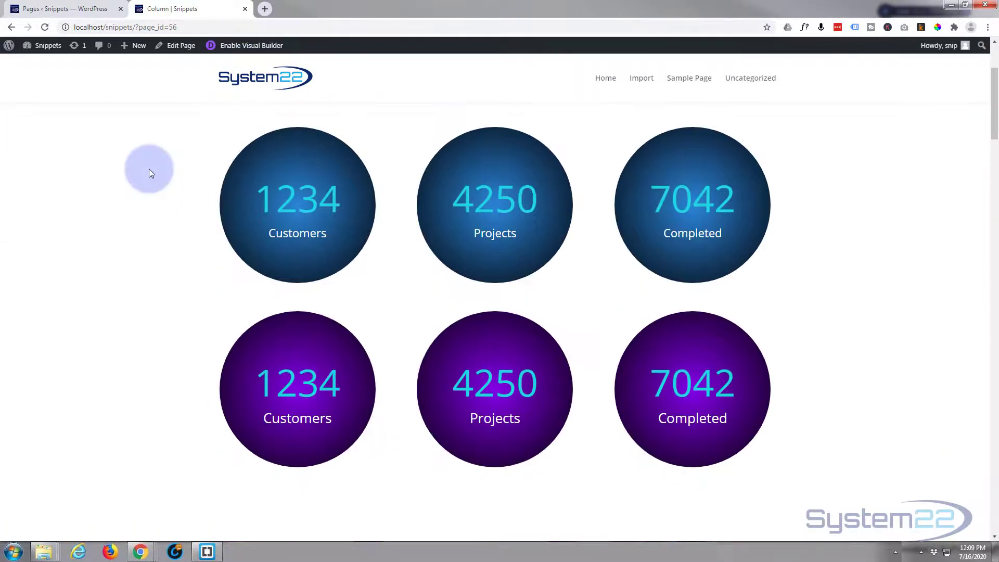
scroll(95, 160, down, 3)
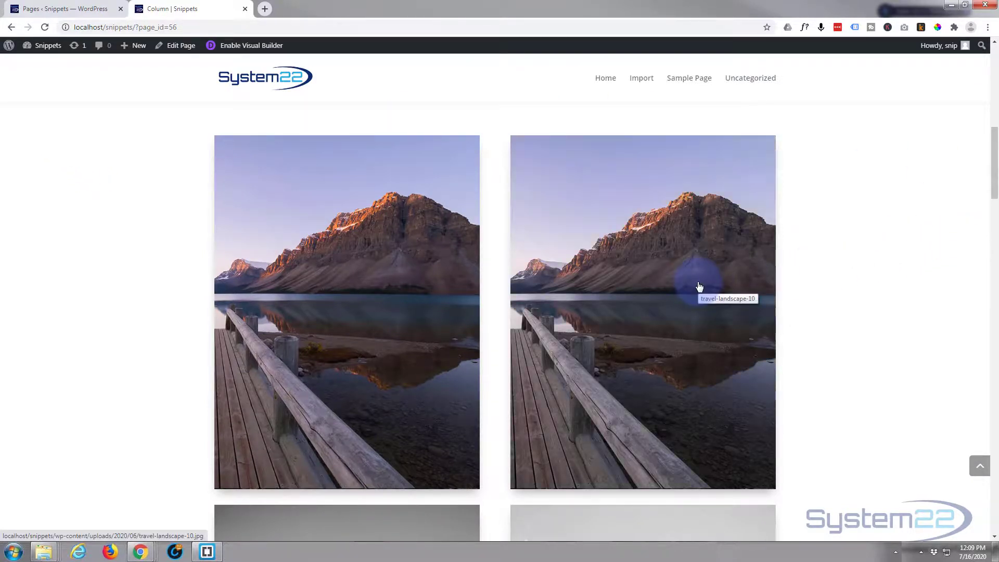
click(628, 331)
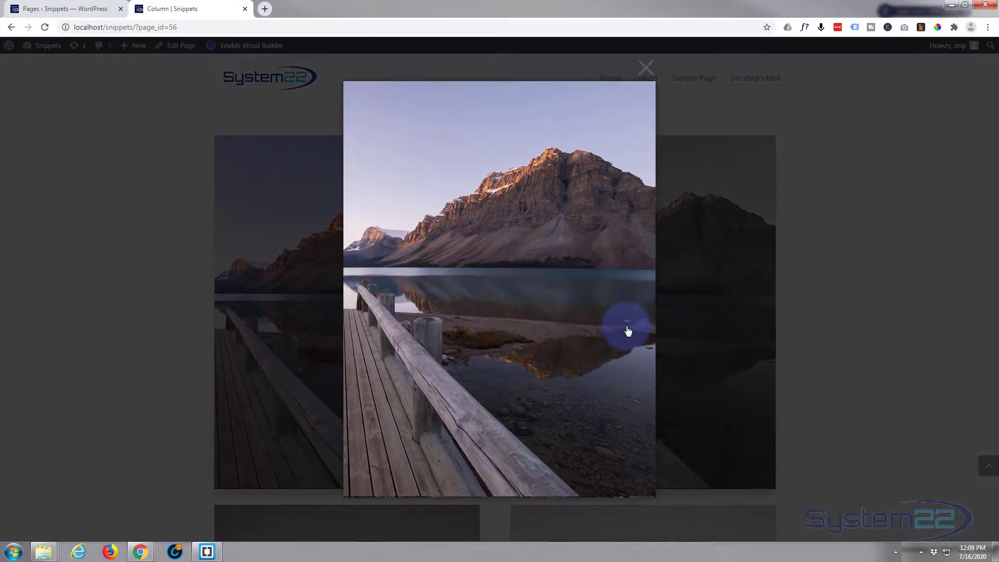
click(740, 331)
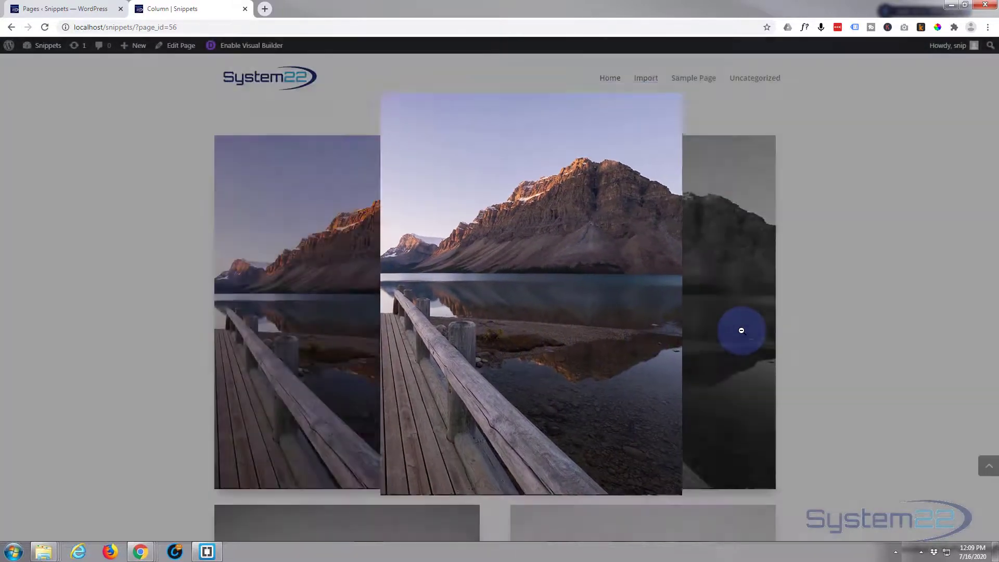
Step: Scroll through the grayscale sunset and lake photos to confirm they regain full colour on hover
scroll(863, 304, down, 3)
scroll(863, 301, down, 4)
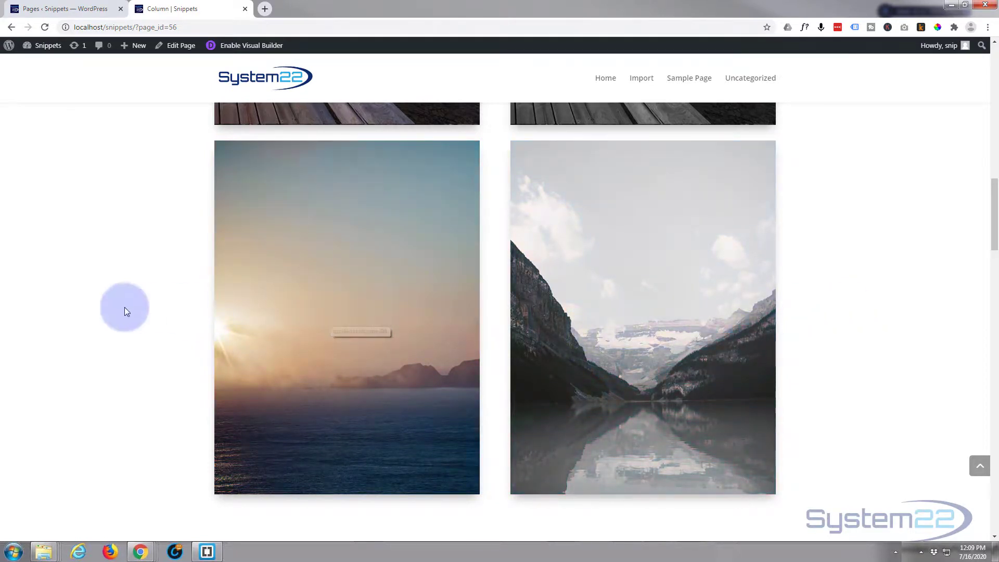
scroll(123, 312, up, 6)
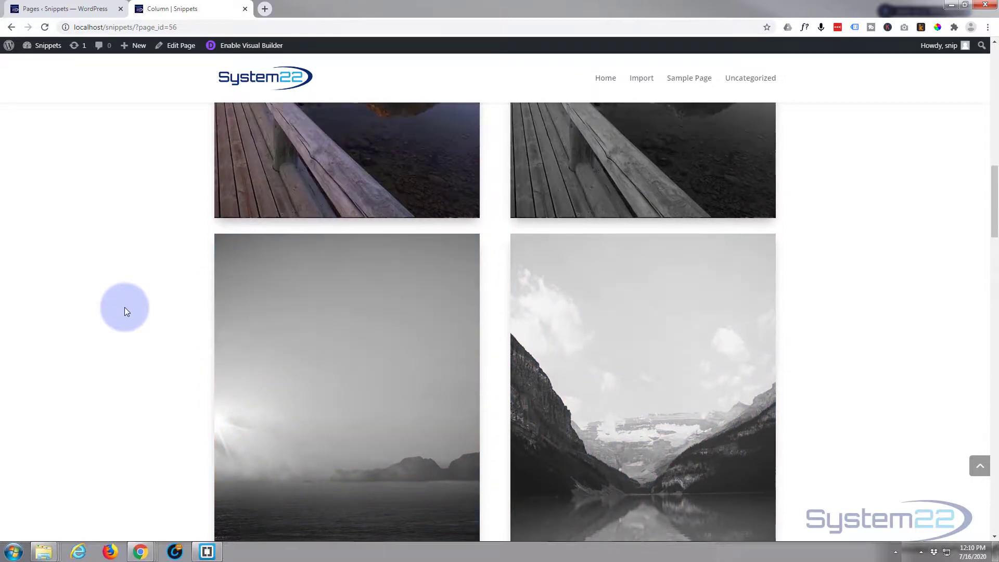
scroll(124, 312, up, 1)
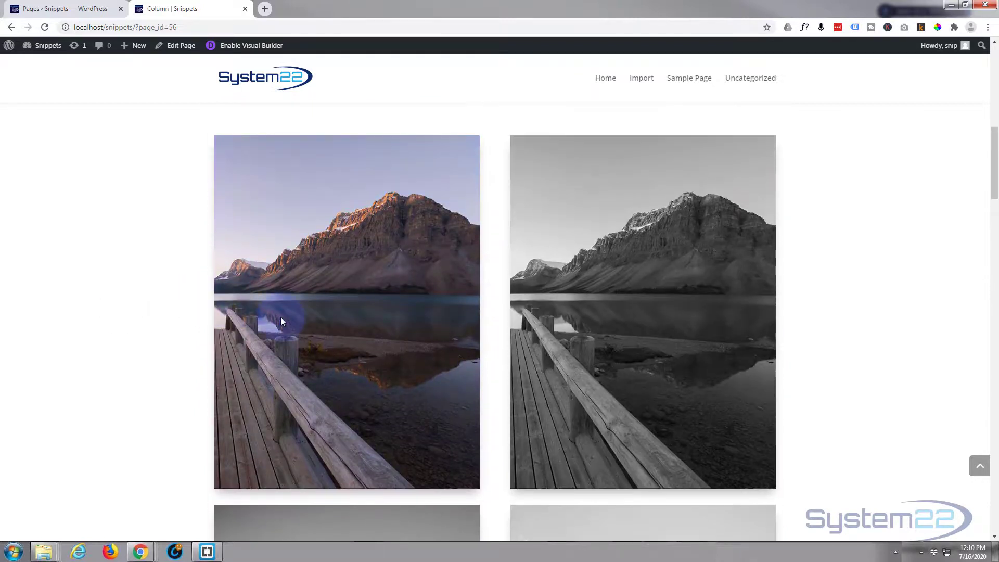